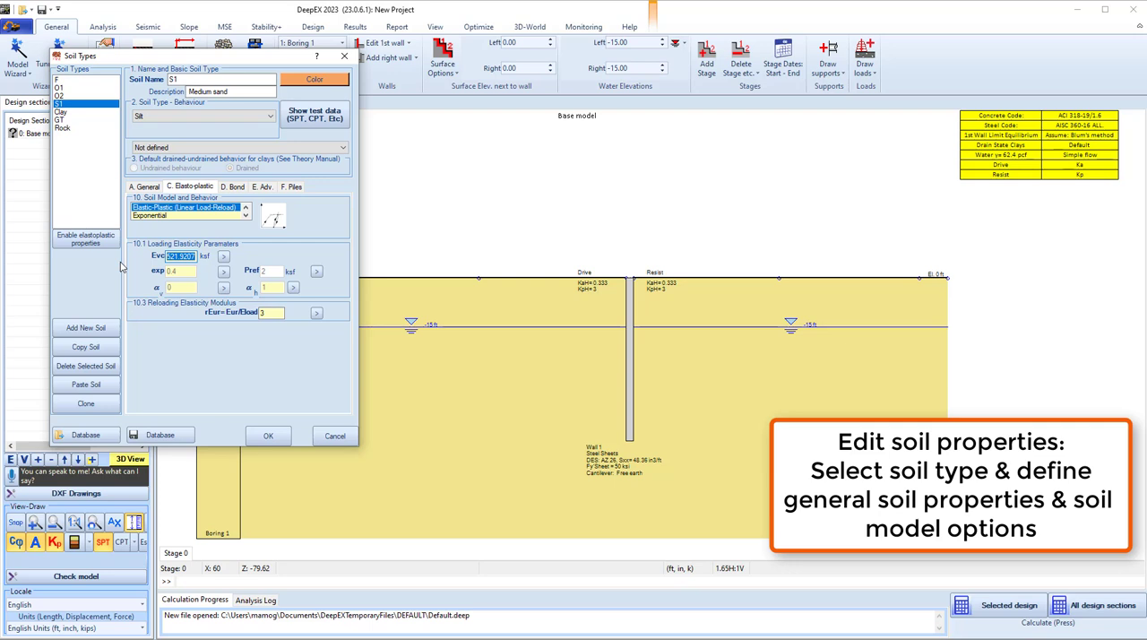
Set the S1 soil's loading modulus Evc to 600 ksf and its total unit weight to 135 pcf.
type("600")
left_click(146, 187)
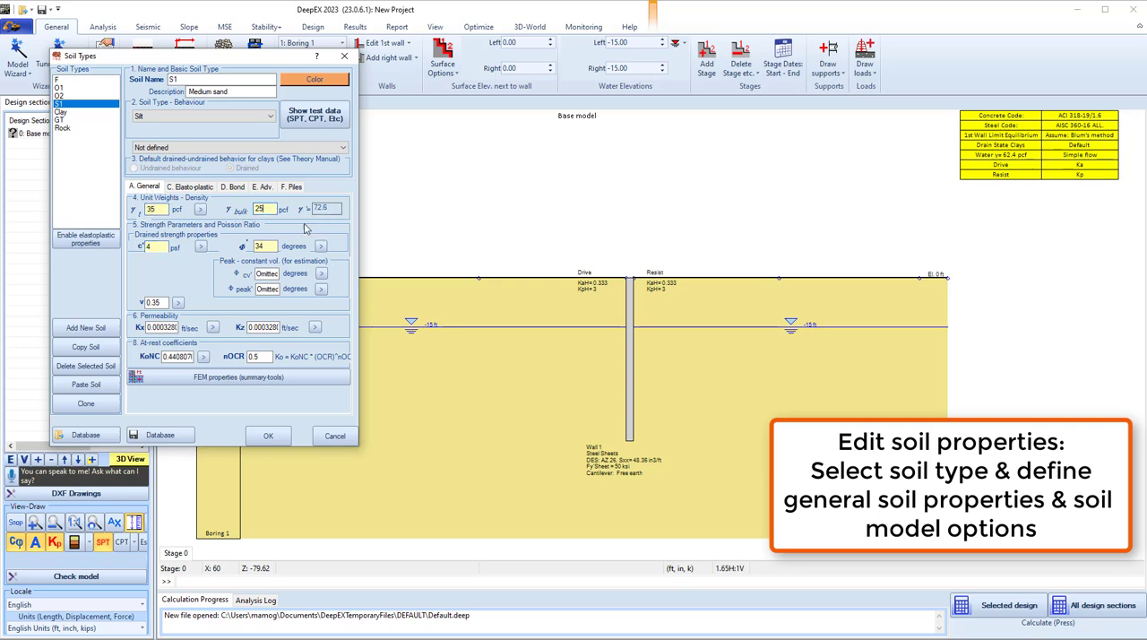
Edit the glacial till soil GT's unit weights and cohesion, using a total unit weight of 135 pcf and c' of 100 psf.
left_click(61, 119)
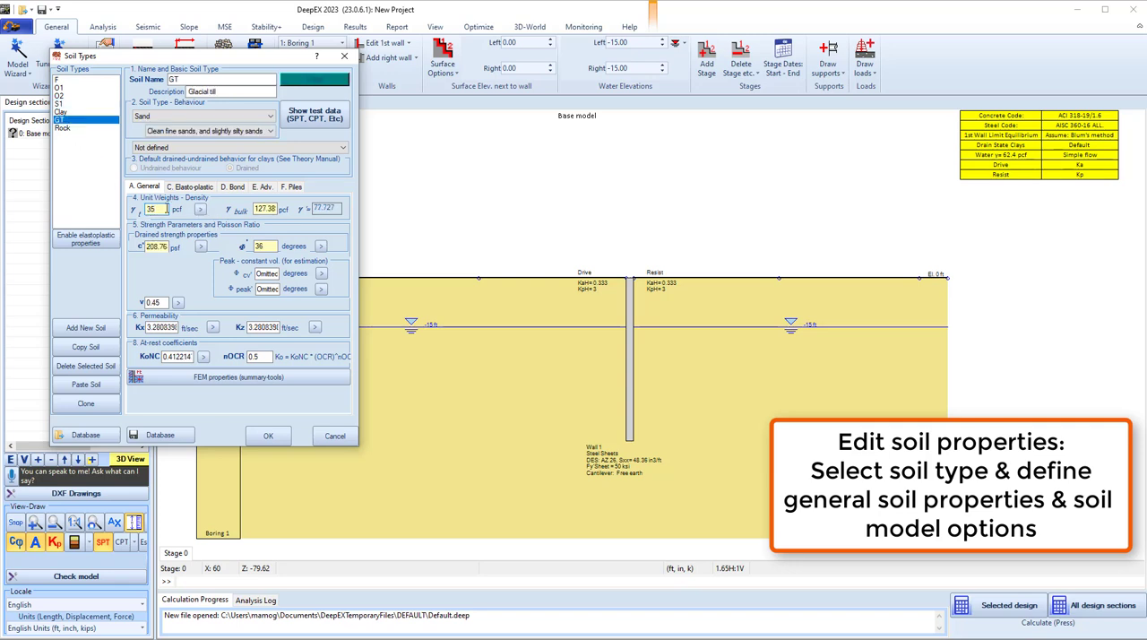
double_click(166, 209)
double_click(257, 209)
type("30")
double_click(146, 246)
type("1")
Set the GT soil's elasto-plastic loading modulus Eload to 800 ksf.
left_click(190, 187)
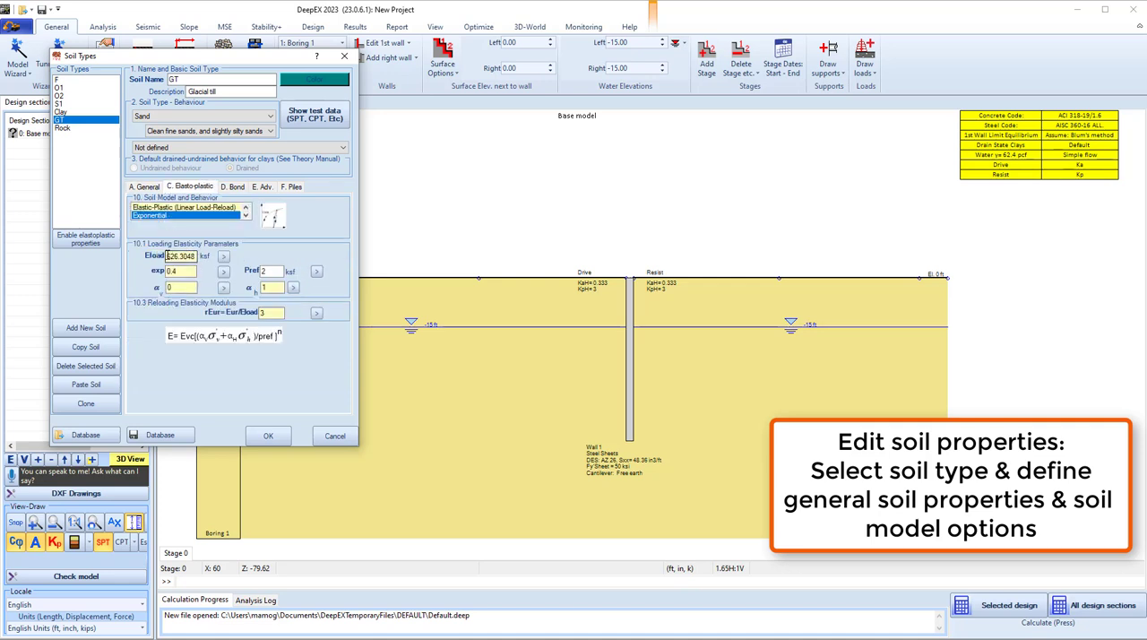
double_click(167, 256)
type("800")
Switch the S1 soil to the Exponential soil model, check the fill soil F, and accept the soil type edits.
left_click(60, 103)
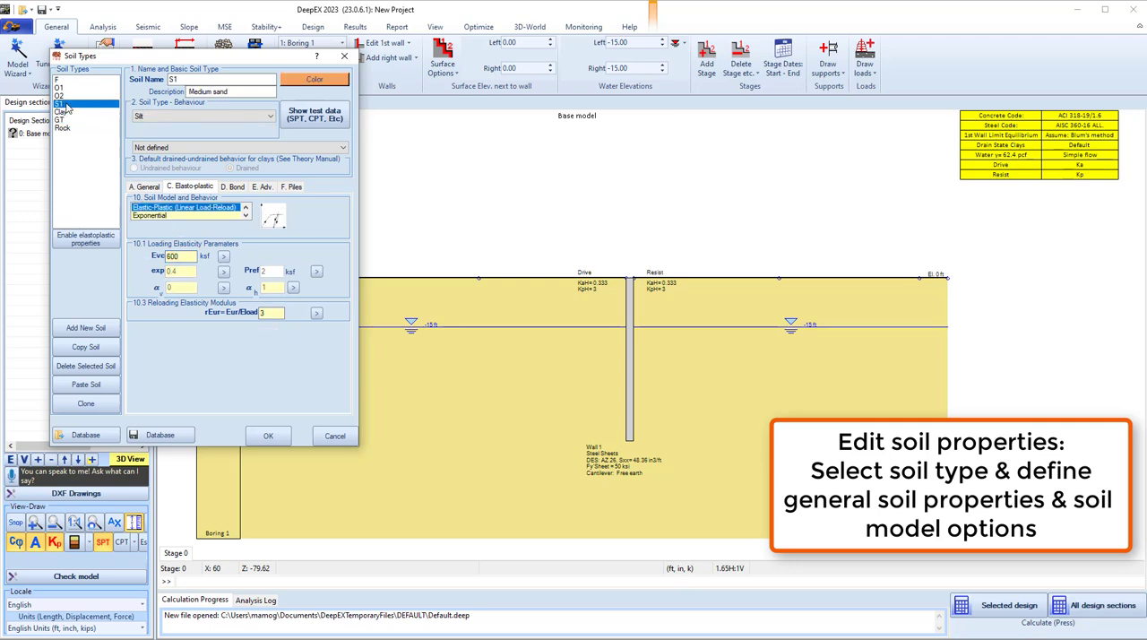
left_click(161, 215)
left_click(59, 86)
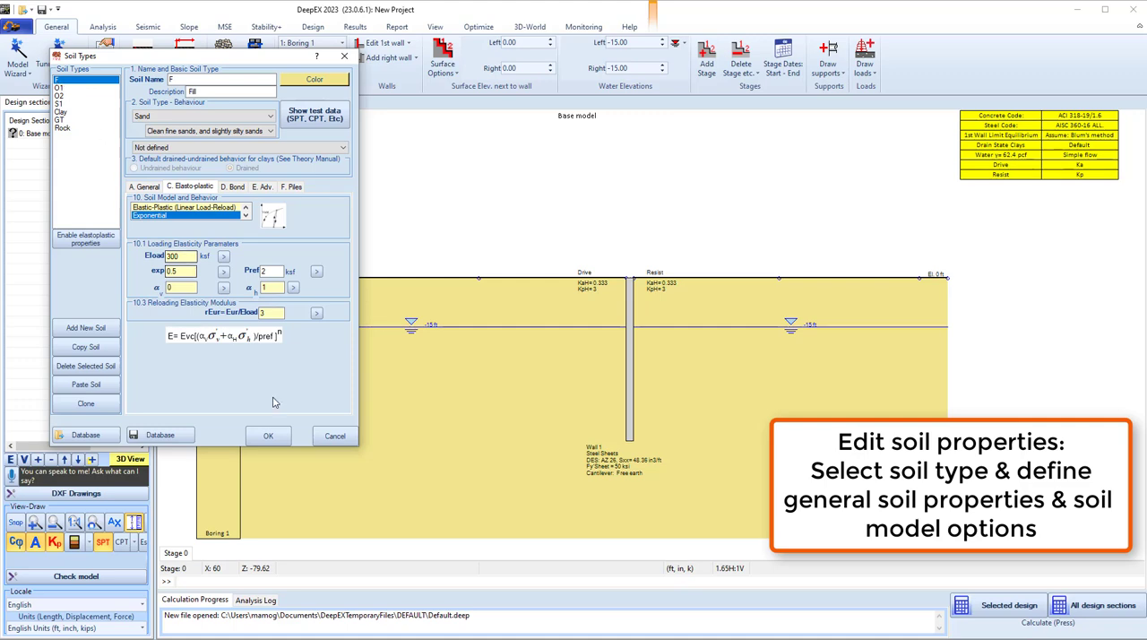
left_click(268, 435)
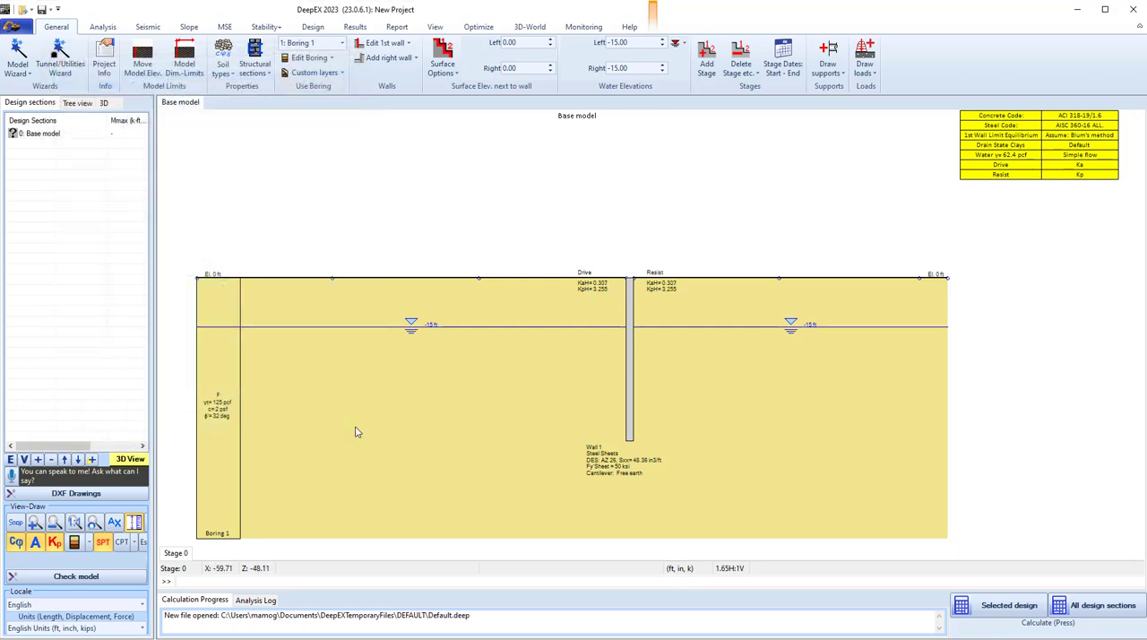
Edit Boring 1 so that its first layer, soil F, has a top elevation of 30 ft.
left_click(308, 57)
left_click(534, 344)
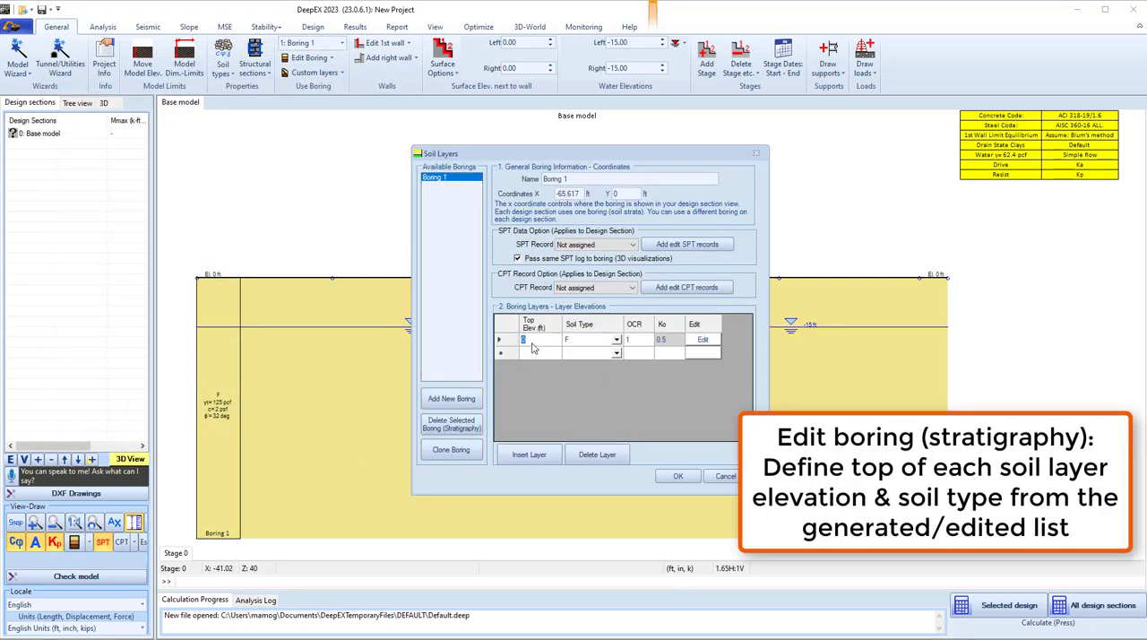
type("30")
Add a second layer to Boring 1 with top elevation 0 ft and soil type S1.
left_click(542, 356)
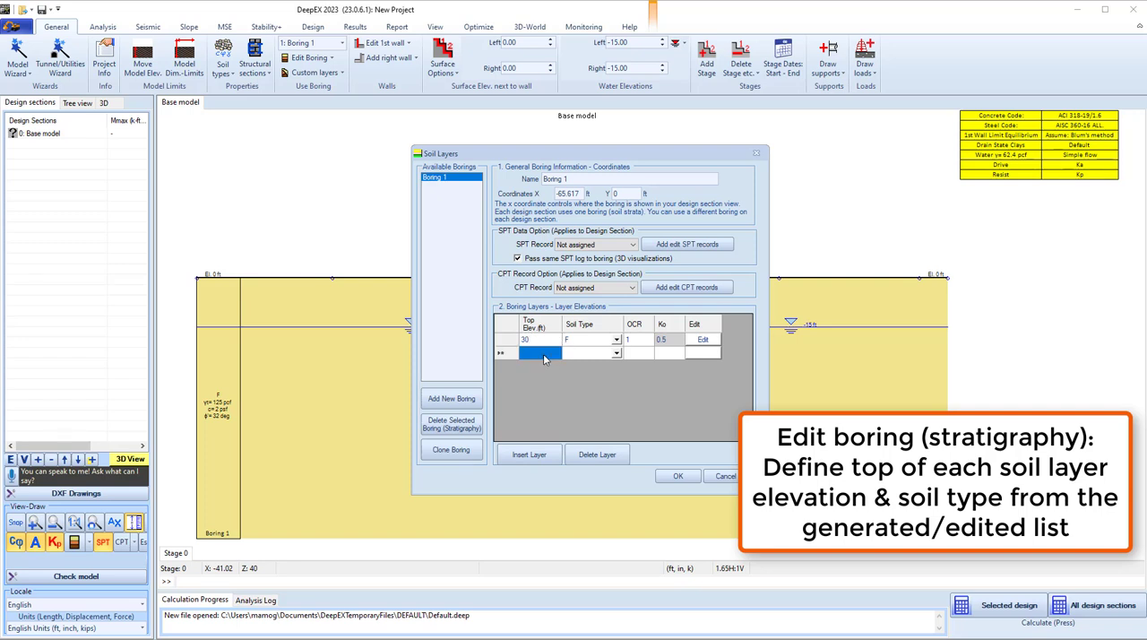
left_click(587, 353)
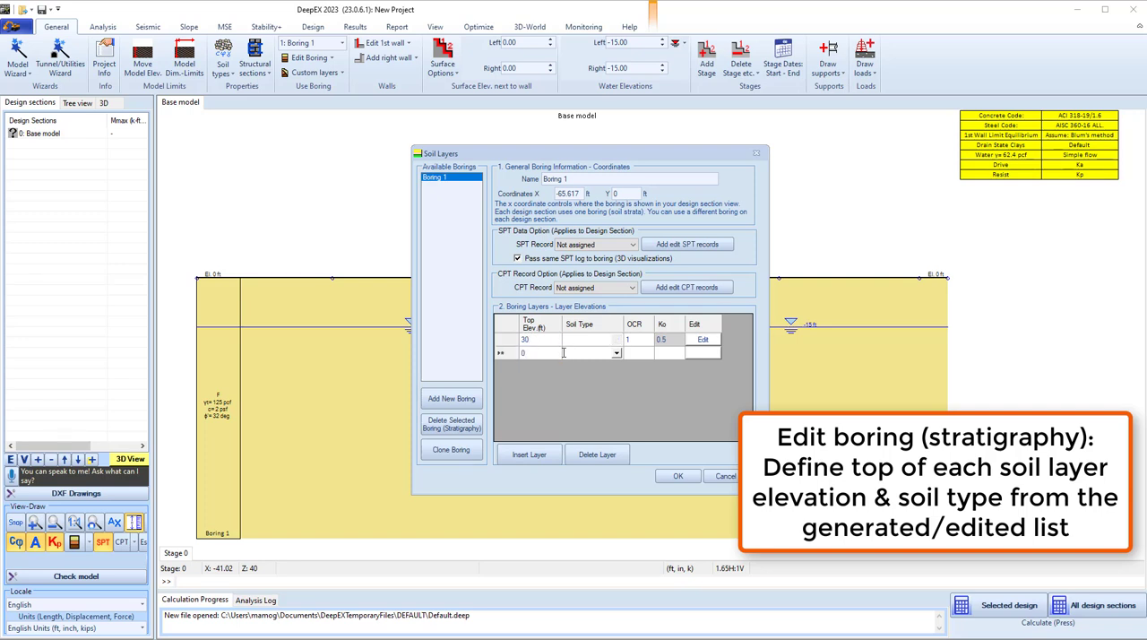
left_click(617, 353)
left_click(592, 388)
Add a third layer to Boring 1 with top elevation -25 ft and soil type GT, and accept the stratigraphy.
left_click(540, 367)
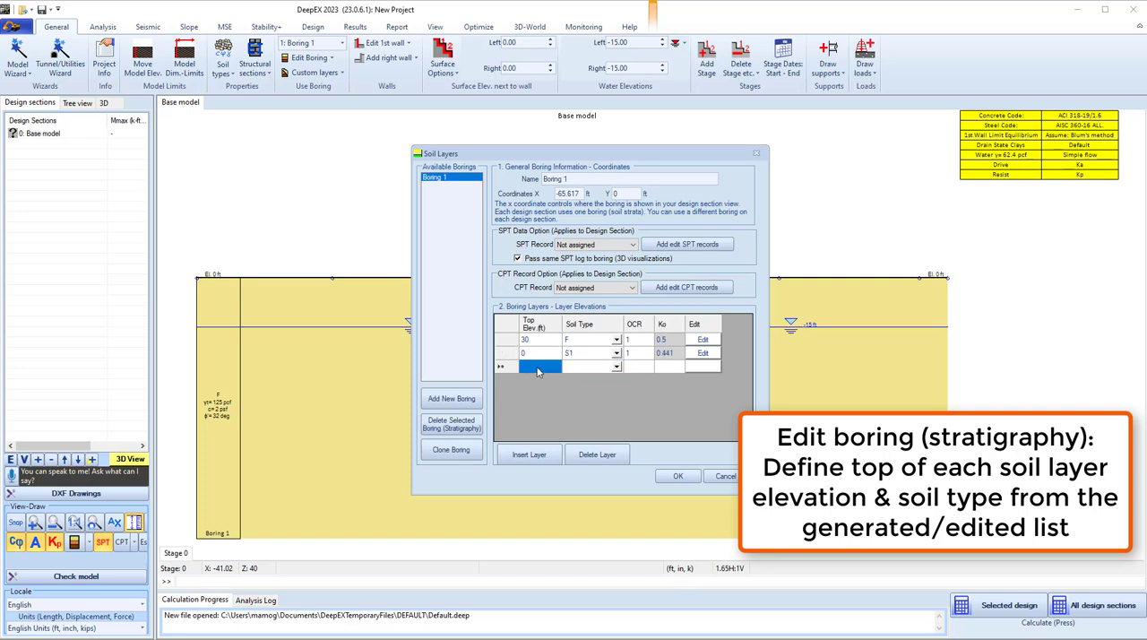
type("-2")
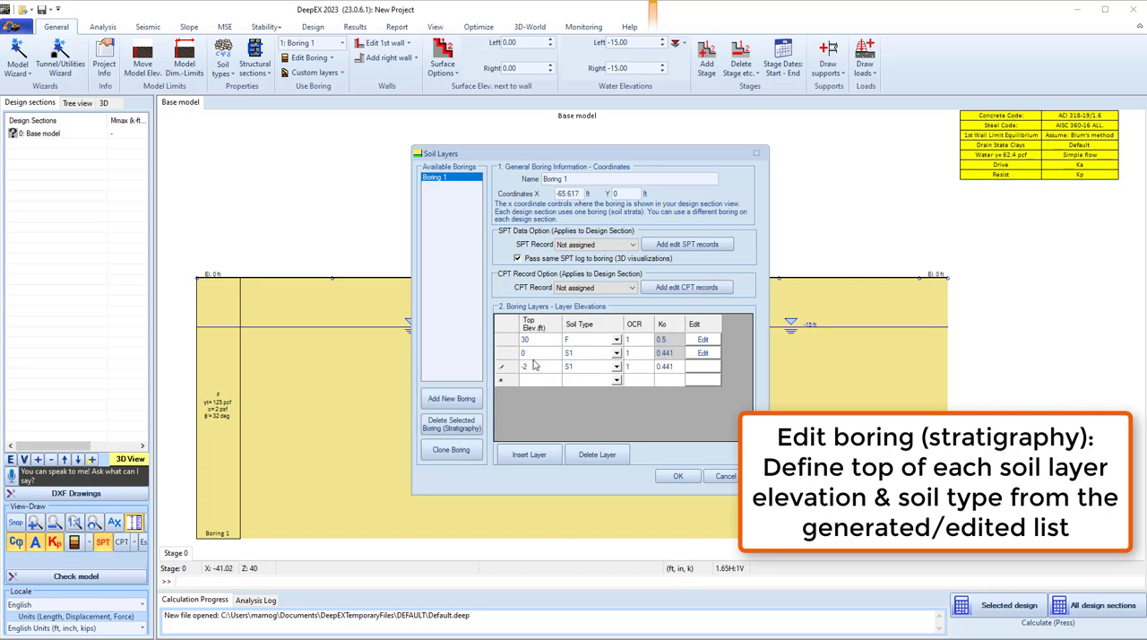
type("5")
left_click(590, 366)
left_click(616, 367)
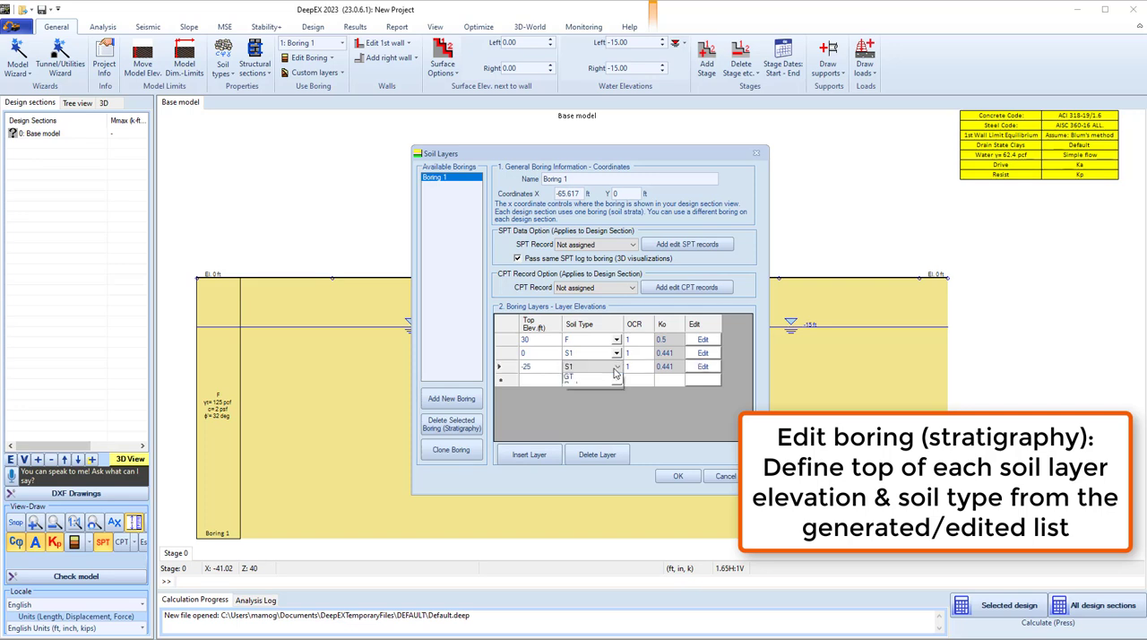
left_click(593, 422)
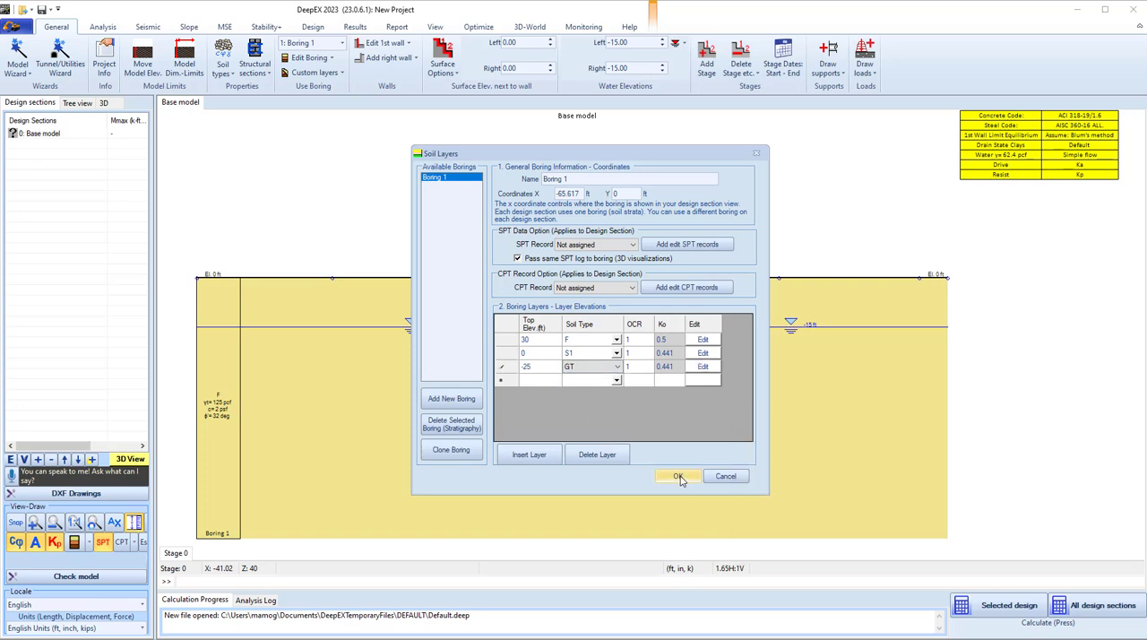
left_click(679, 477)
Change Wall 1's sheet pile section to AZ 19, allow the basic wall spacing to update, and accept the wall data.
double_click(631, 372)
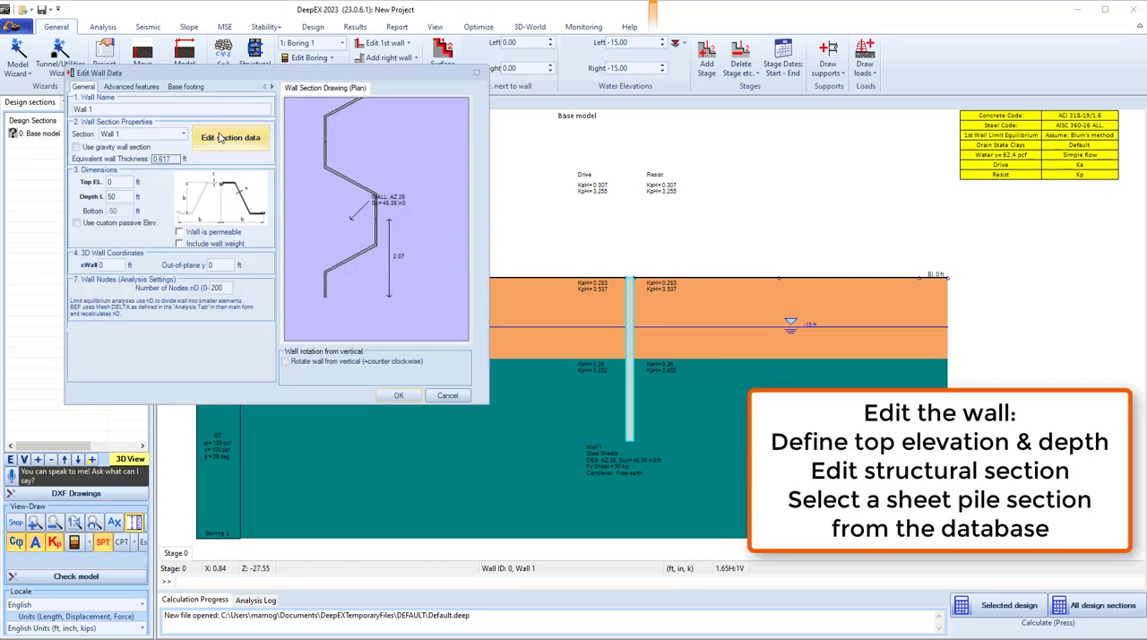
left_click(267, 141)
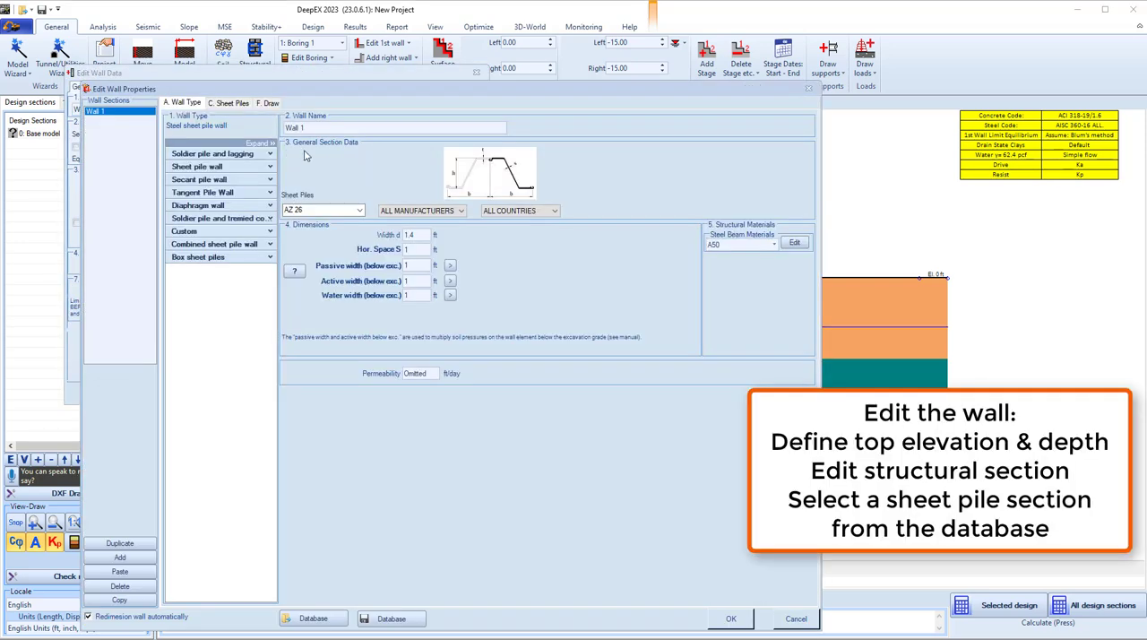
left_click(359, 210)
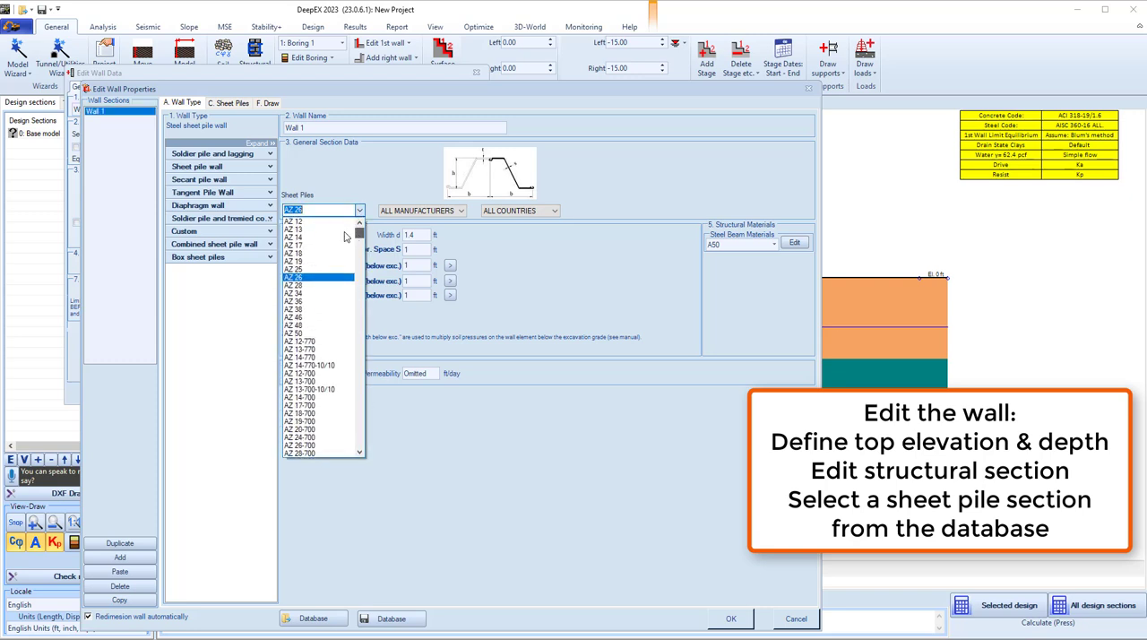
left_click(317, 268)
left_click(597, 368)
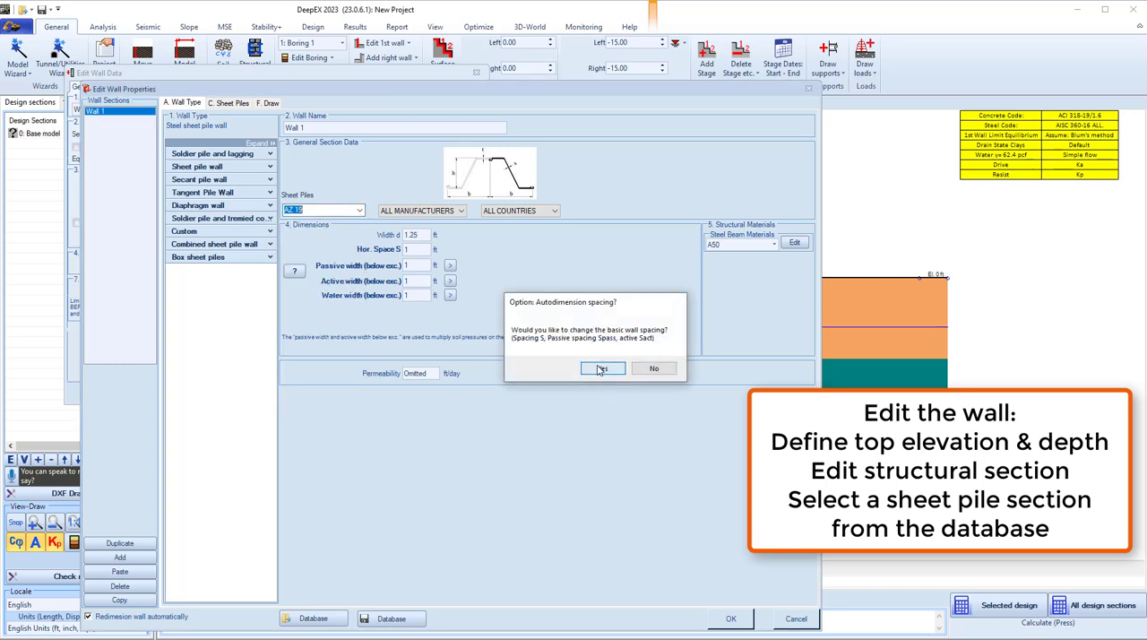
left_click(731, 619)
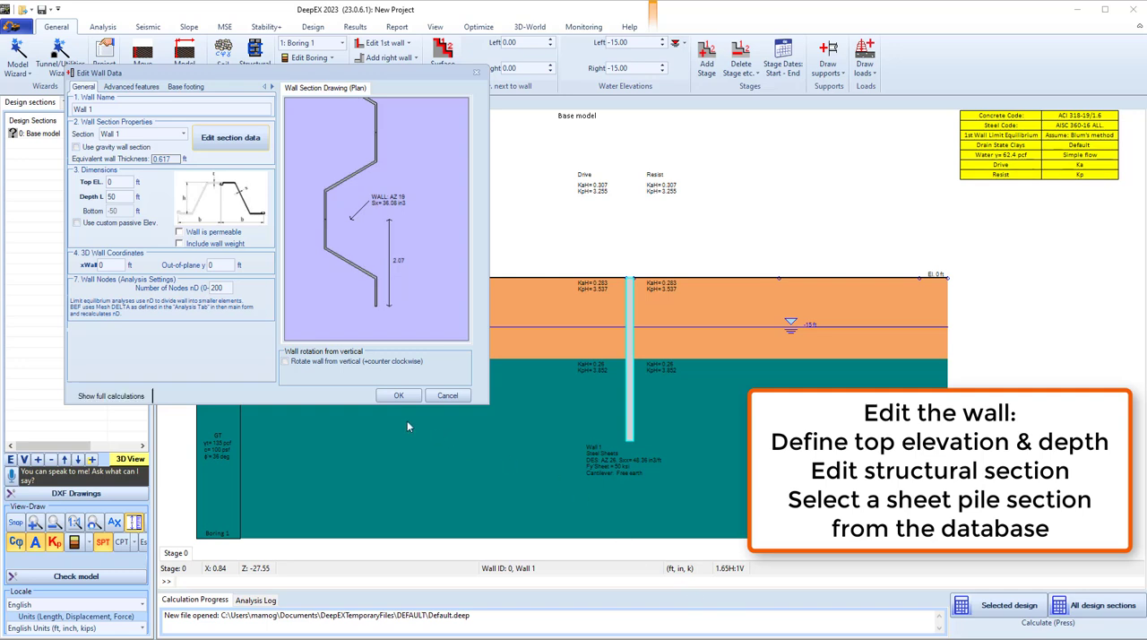
left_click(389, 398)
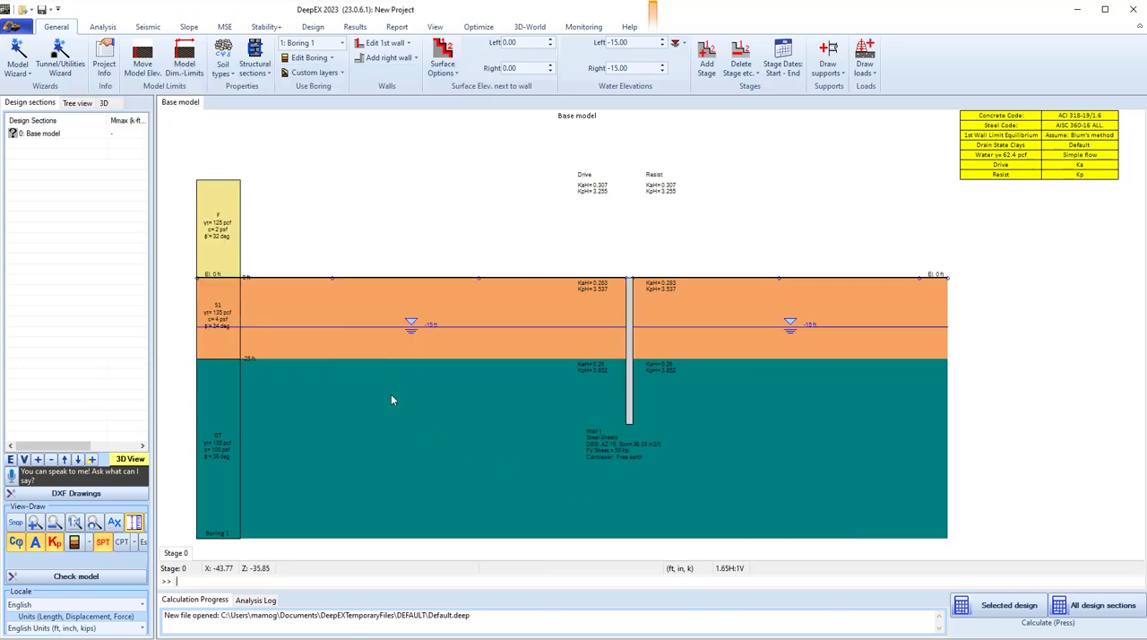
Add a construction stage with a left stepped bench surface using a 40-degree slope, bench offset of 3 and bench elevation of 30.
right_click(180, 554)
left_click(230, 561)
right_click(379, 214)
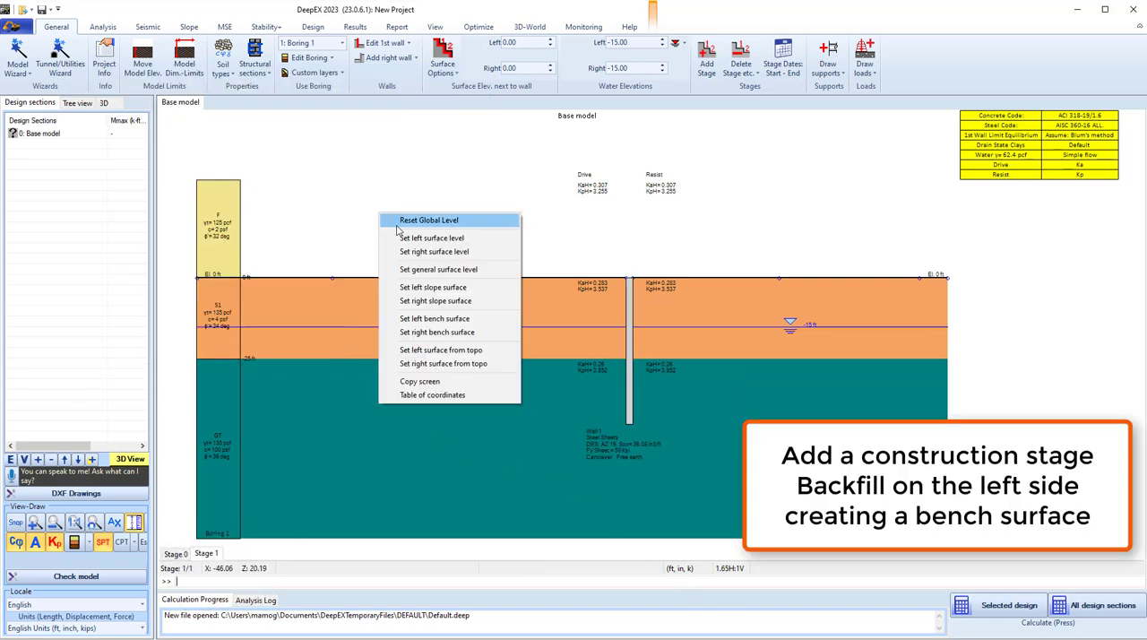
left_click(448, 320)
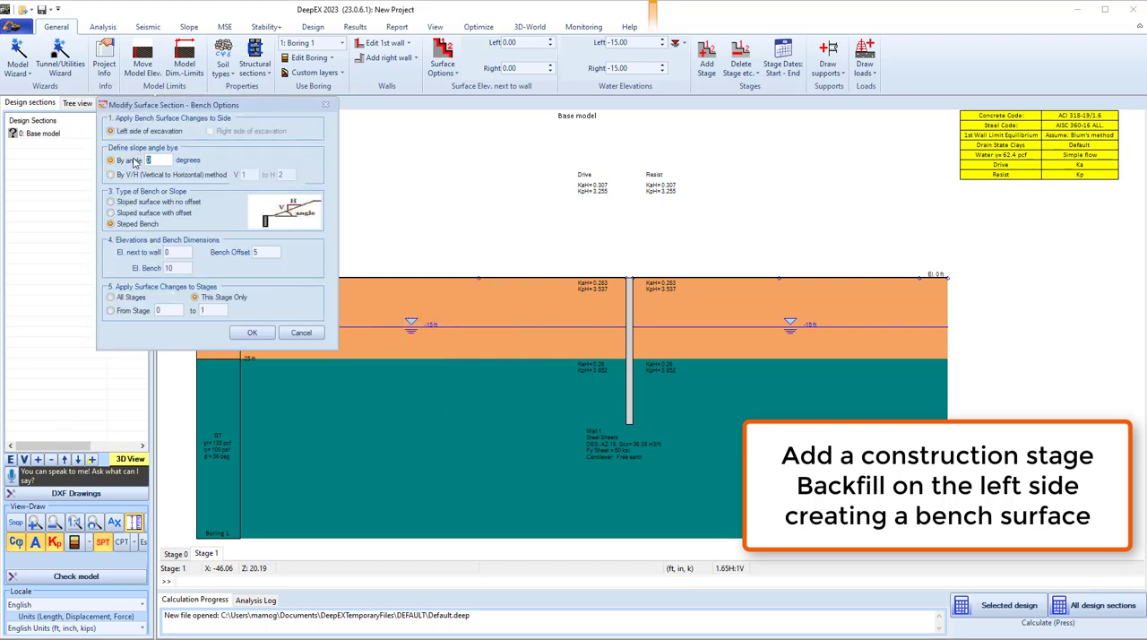
type("0")
left_click_drag(262, 251, 183, 252)
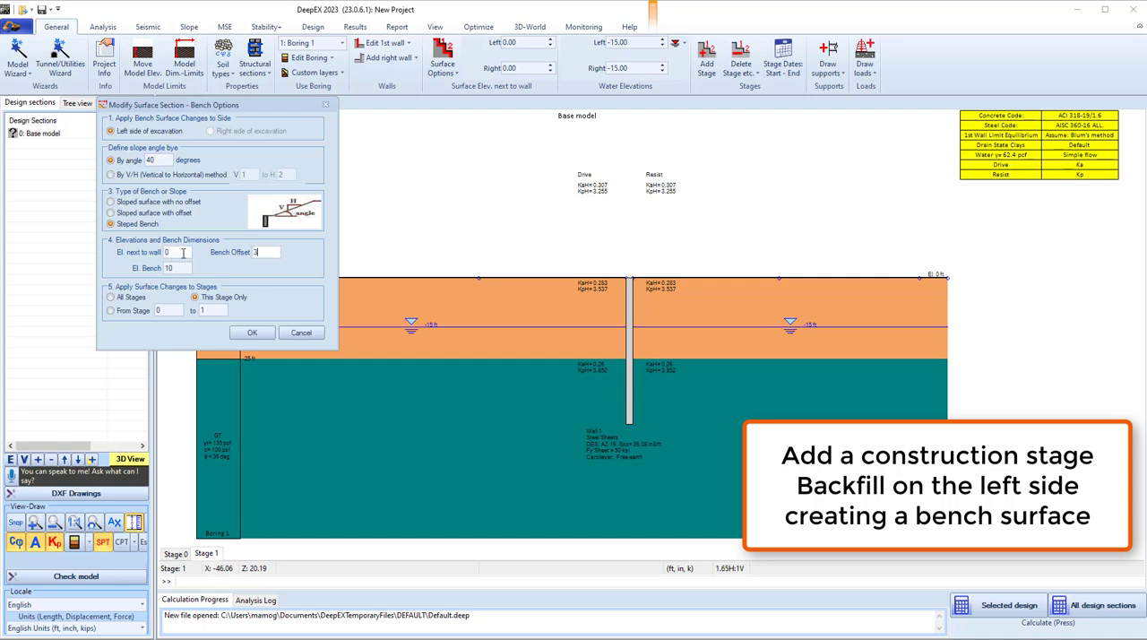
type("3")
key("shift+Tab")
left_click(167, 268)
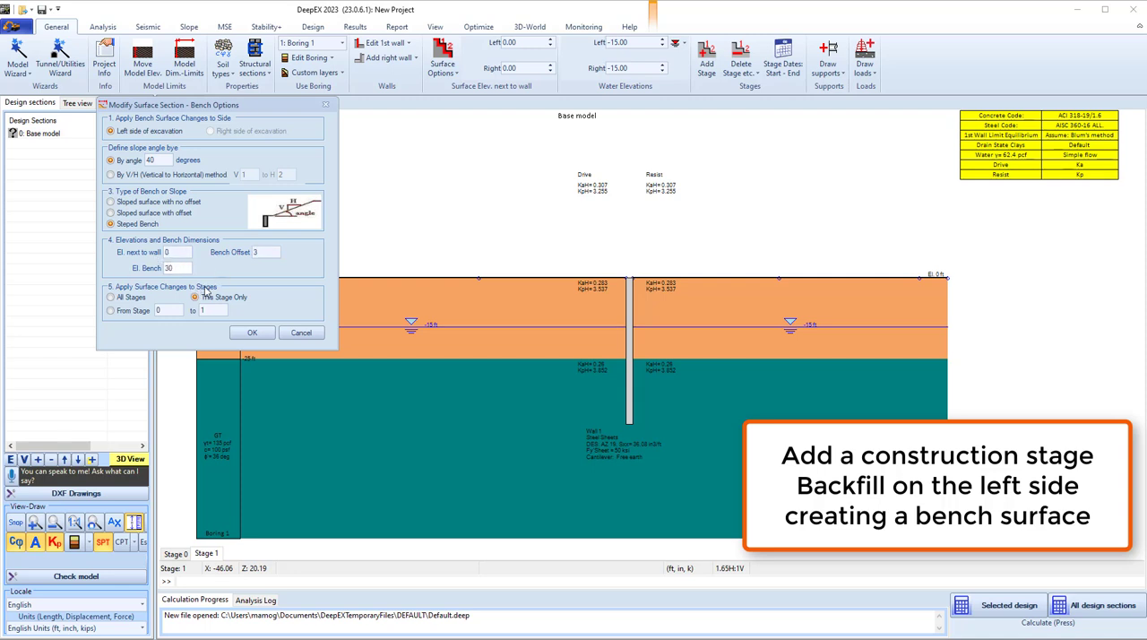
left_click(251, 332)
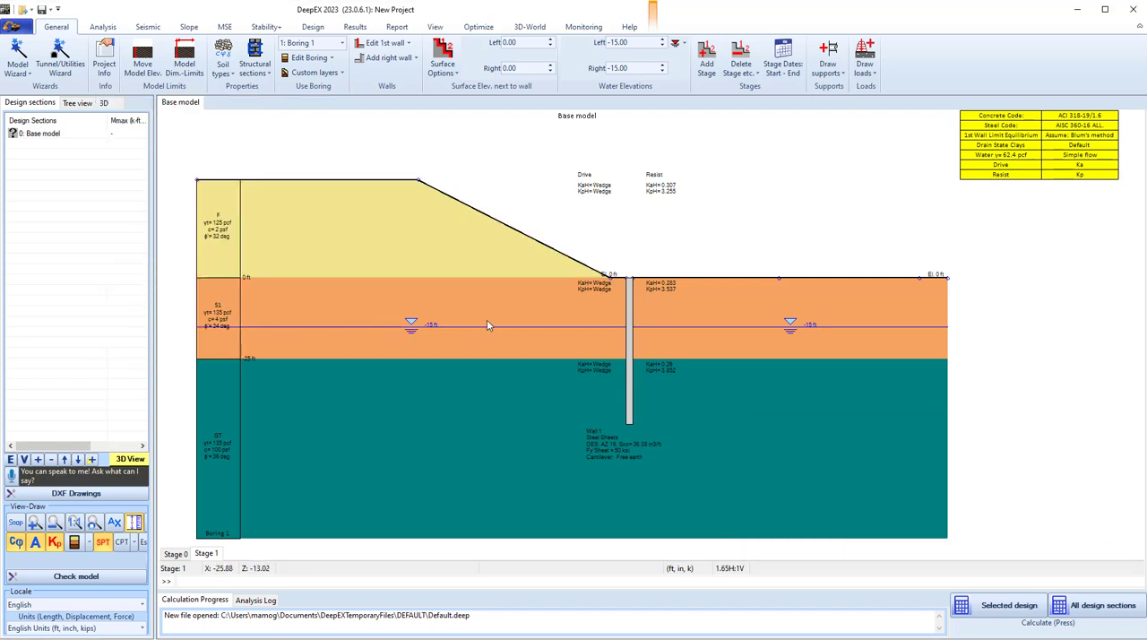
Draw a soil reinforcement group along the left slope, from its crest down to its toe beside the wall.
left_click(224, 26)
left_click(140, 75)
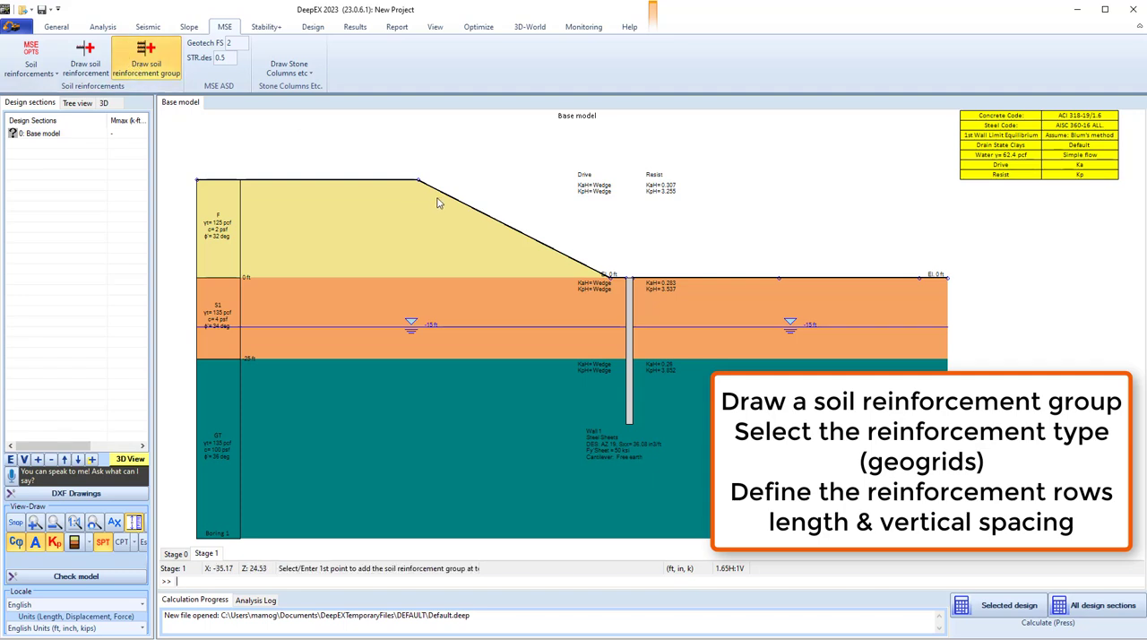
left_click(419, 183)
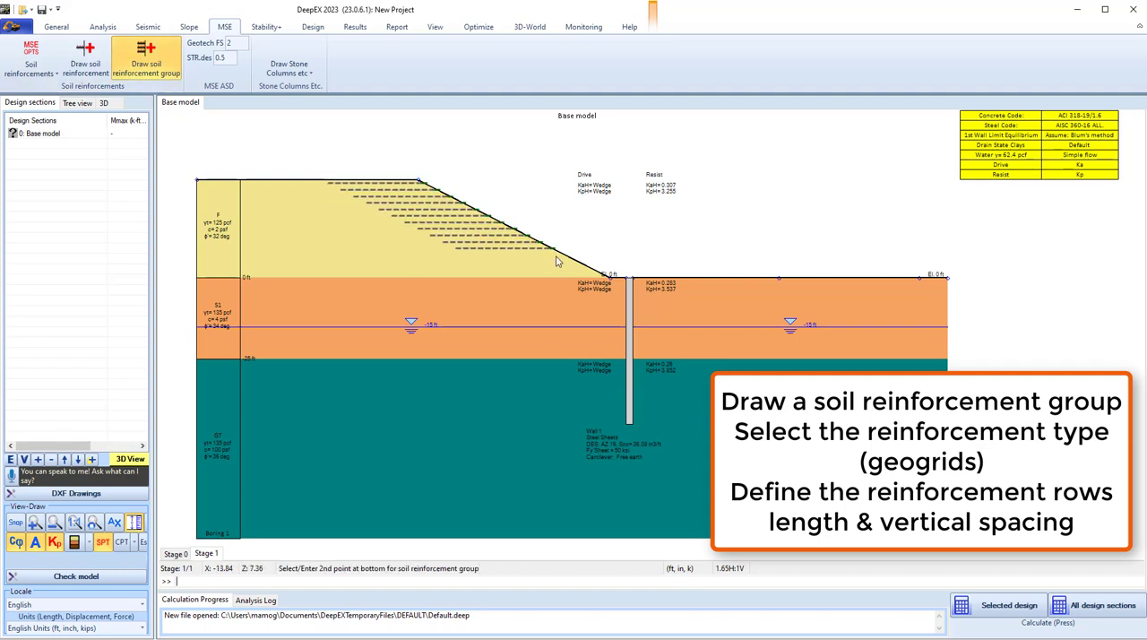
left_click(606, 273)
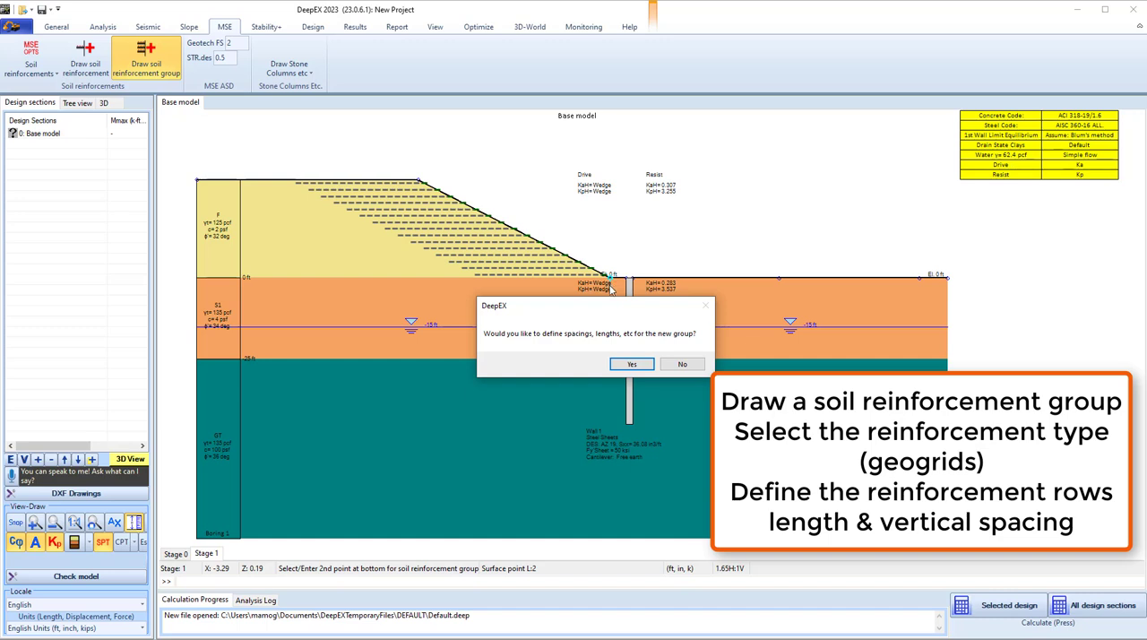
Choose to define the new group's properties, with Geogrid as the reinforcement type and Geogrid 0 as the section.
left_click(632, 364)
left_click(183, 157)
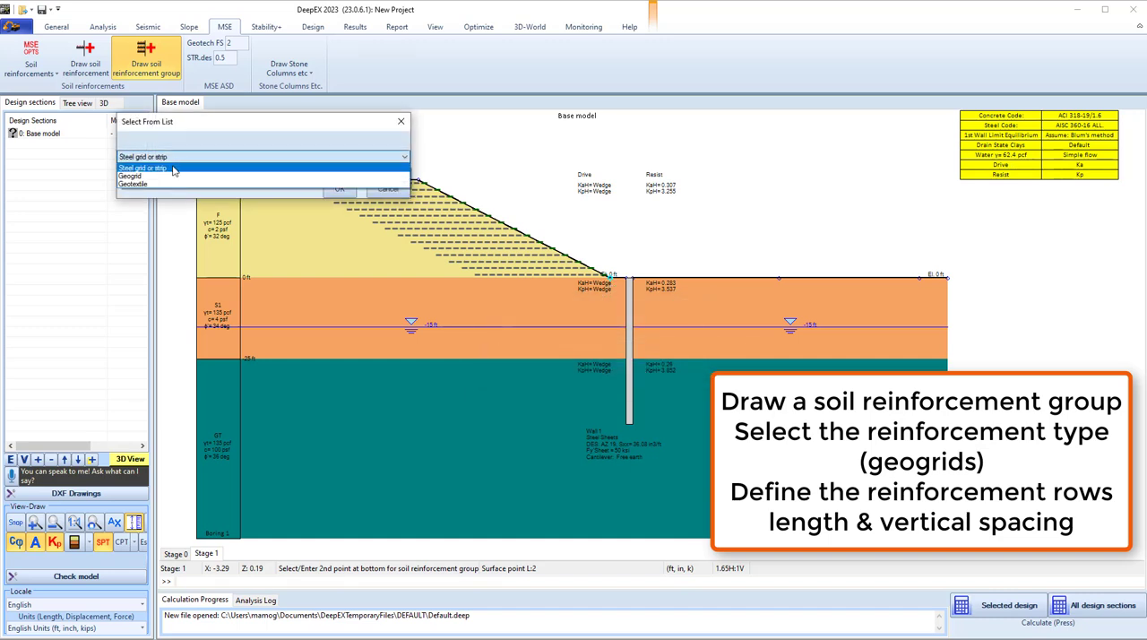
left_click(166, 169)
left_click(340, 188)
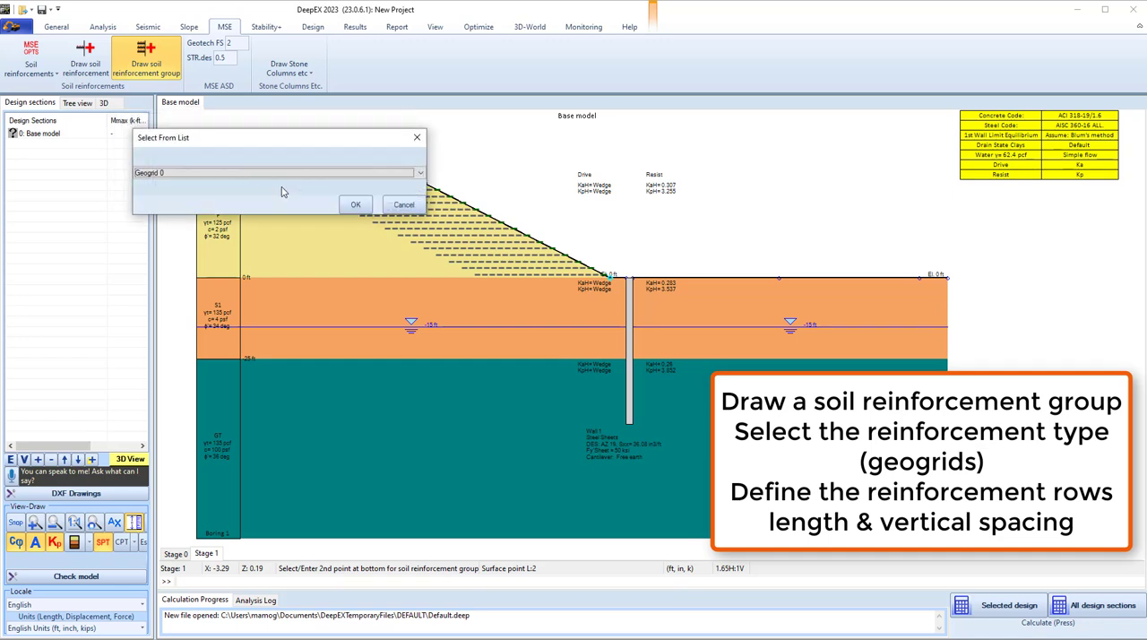
left_click(182, 173)
left_click(181, 182)
left_click(355, 204)
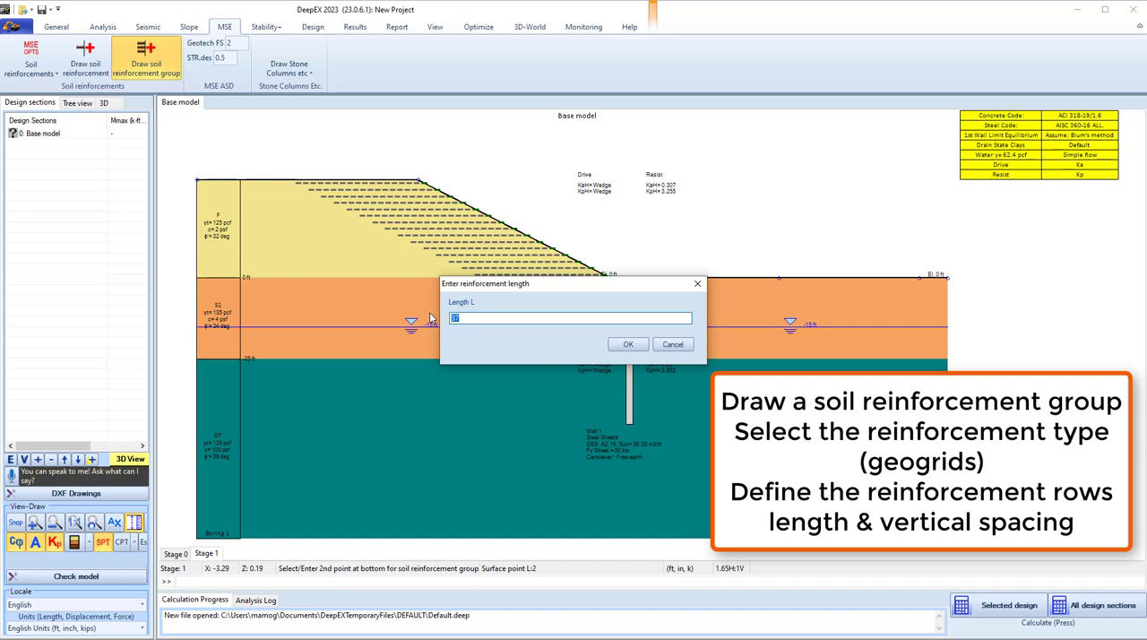
Give the reinforcement rows a length of 40, a vertical spacing of 2 and a top starting elevation of 30.
left_click(629, 345)
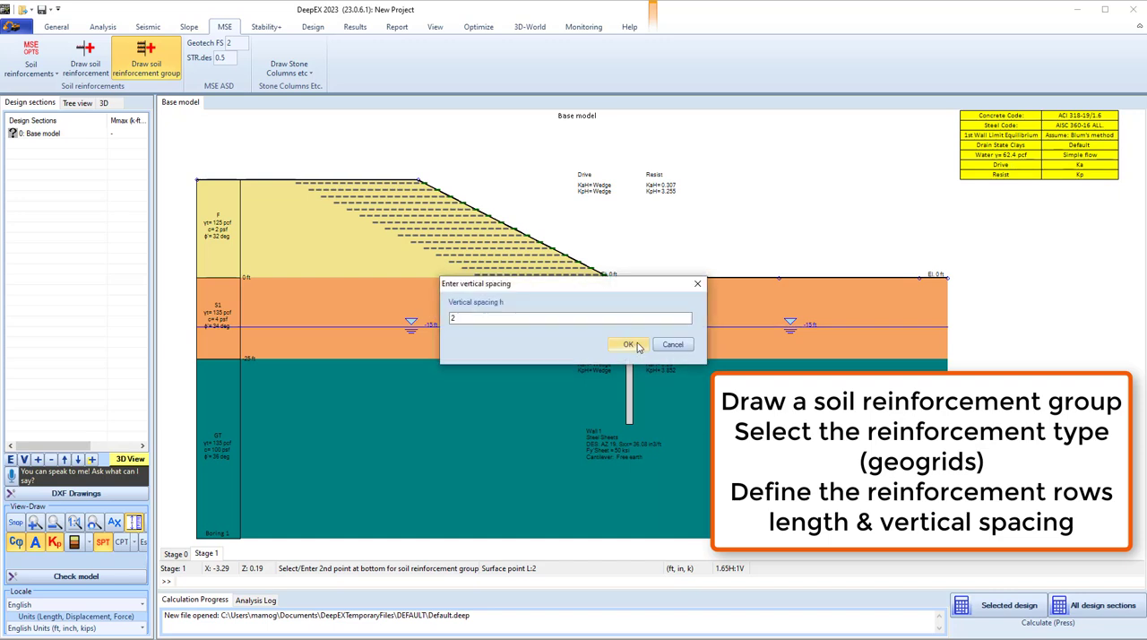
left_click(630, 345)
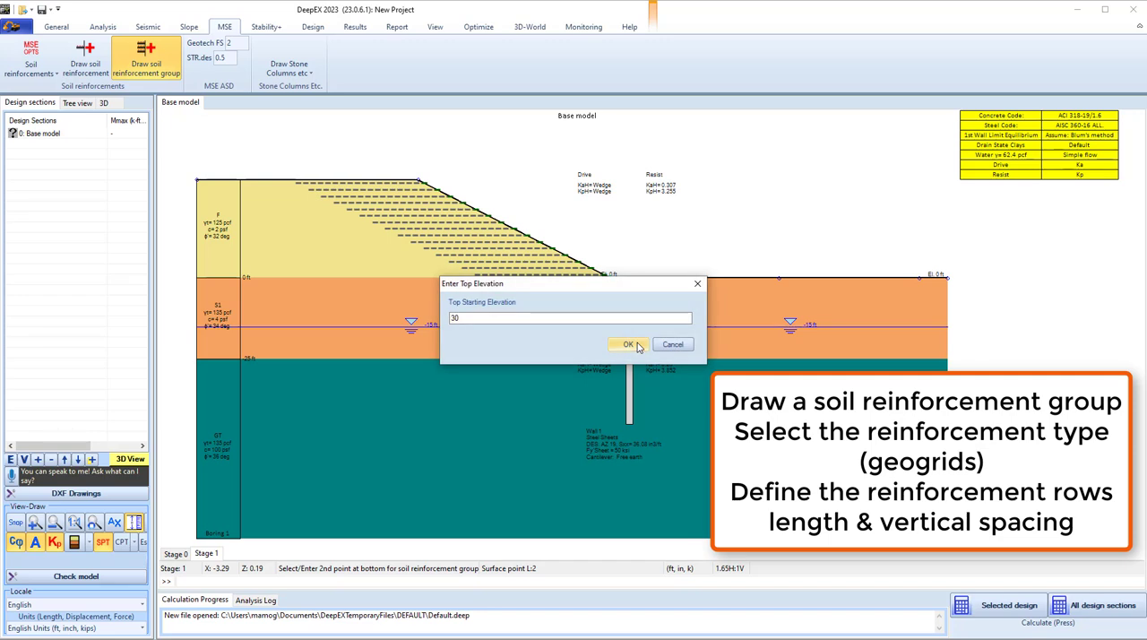
left_click(637, 346)
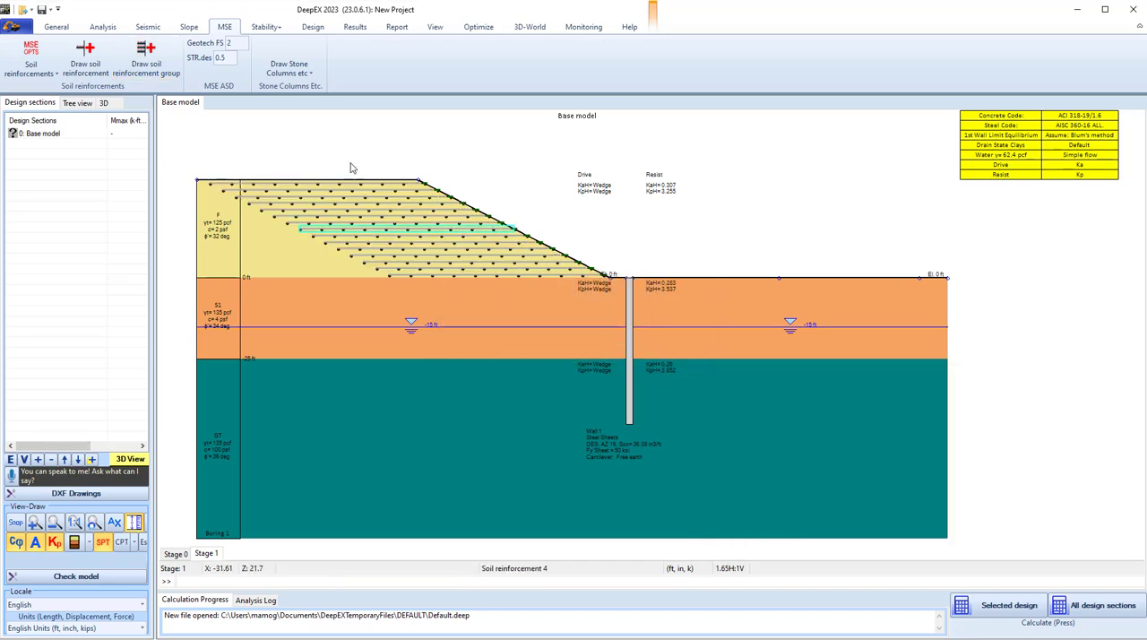
Open a geogrid row's properties near the slope crest and review the strength and stiffness of its Geogrid 0 section.
double_click(308, 193)
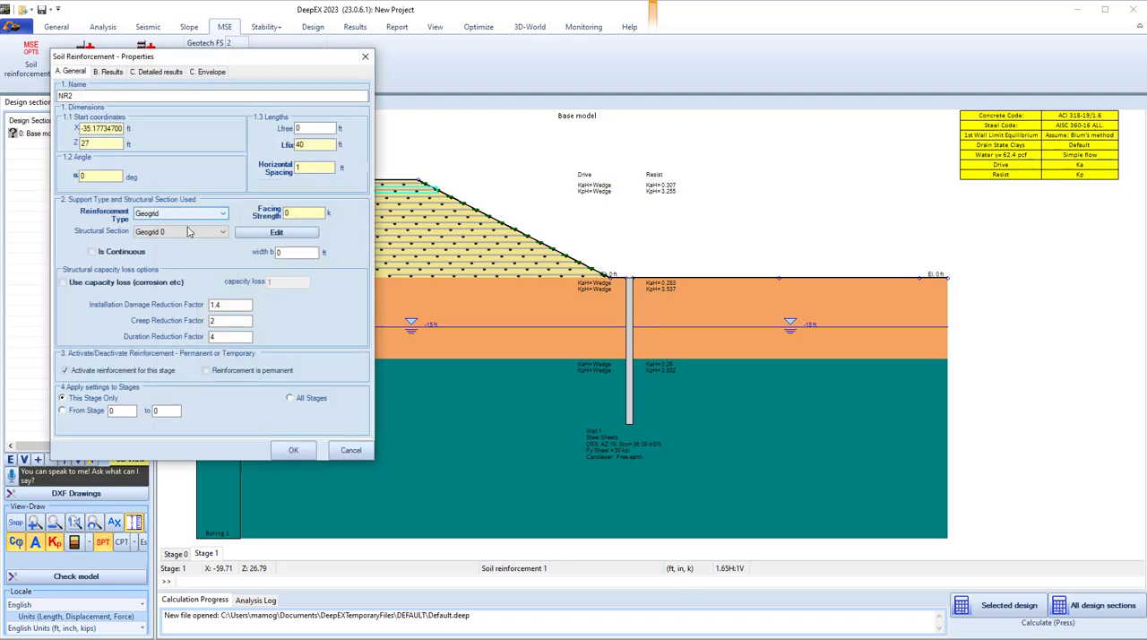
left_click(278, 232)
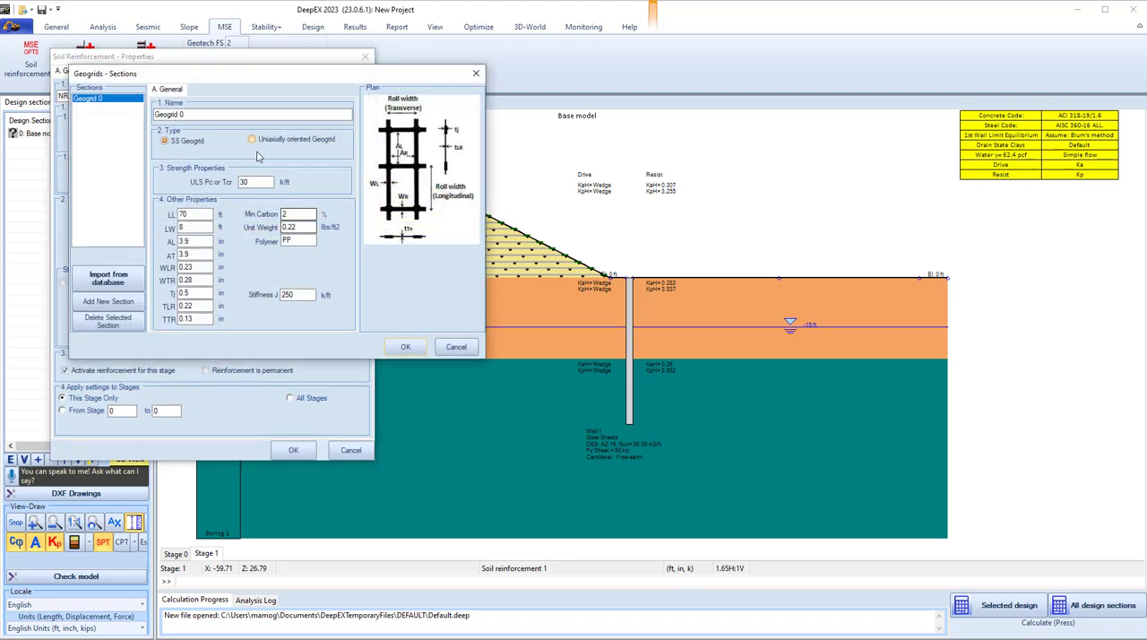
left_click(454, 346)
left_click(293, 450)
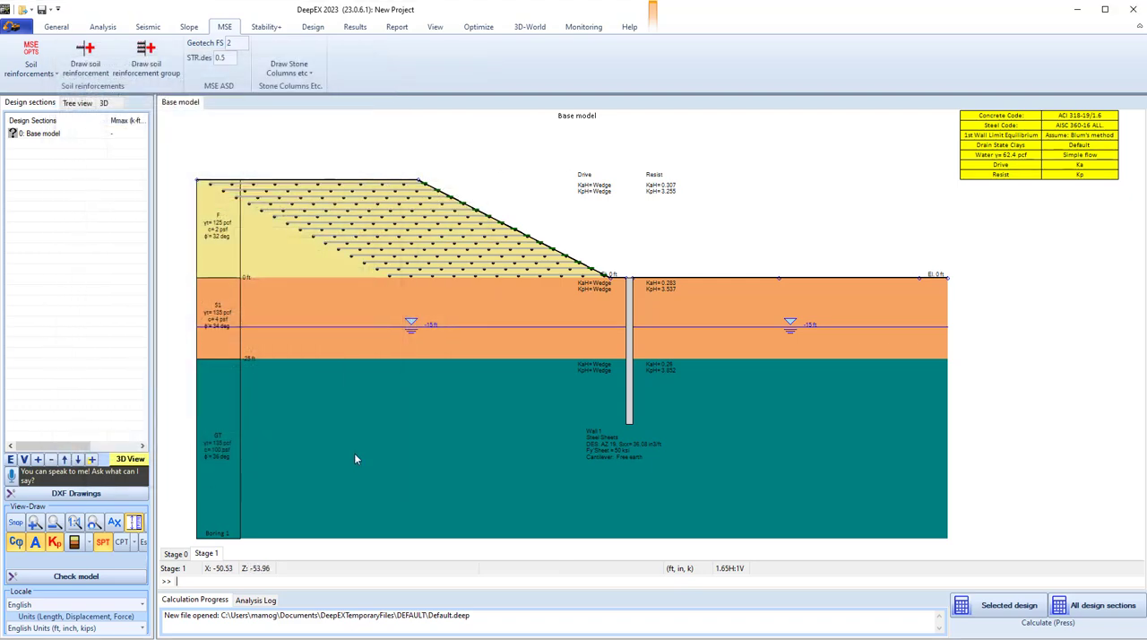
Add a construction stage and excavate the right side of the wall to a surface elevation of -10 ft.
right_click(208, 558)
left_click(237, 563)
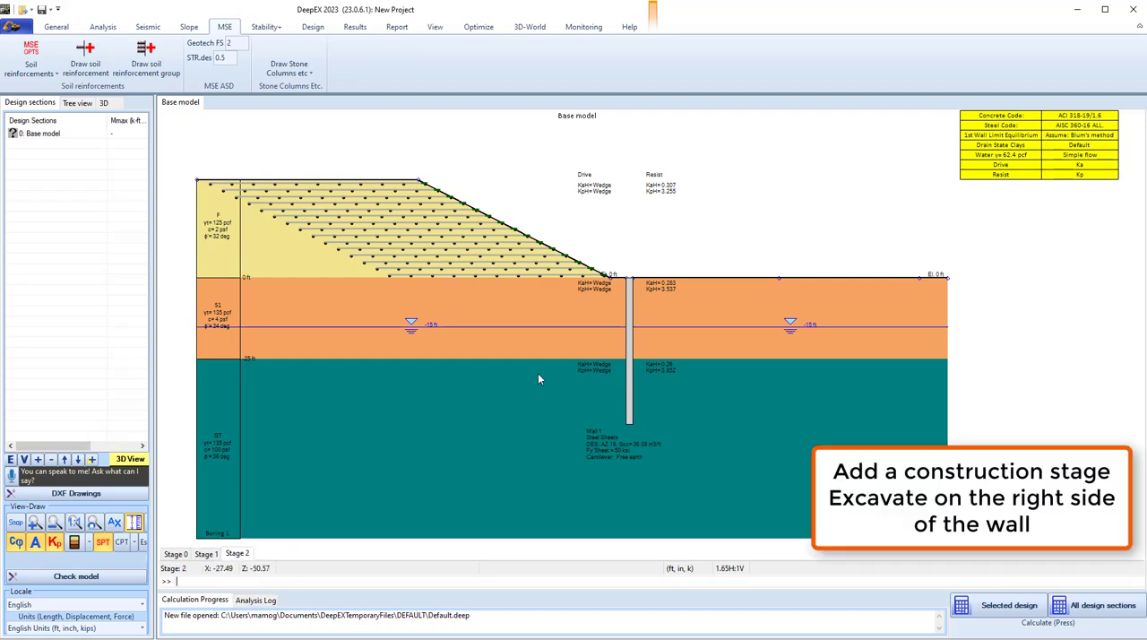
left_click(54, 26)
left_click(519, 56)
type("-")
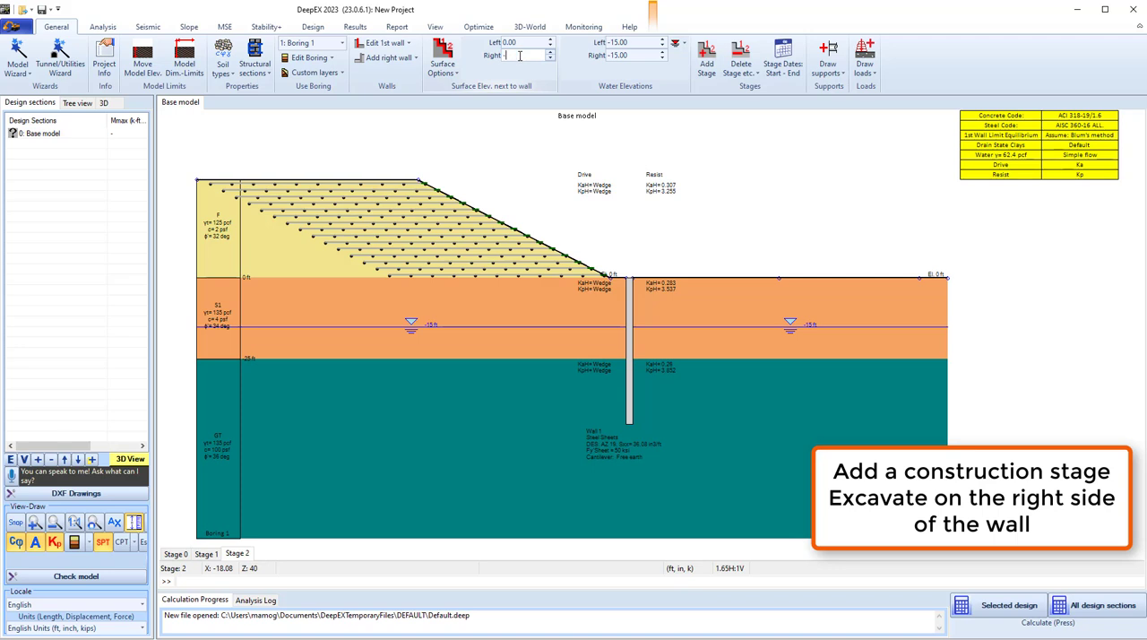
type("10")
key("Return")
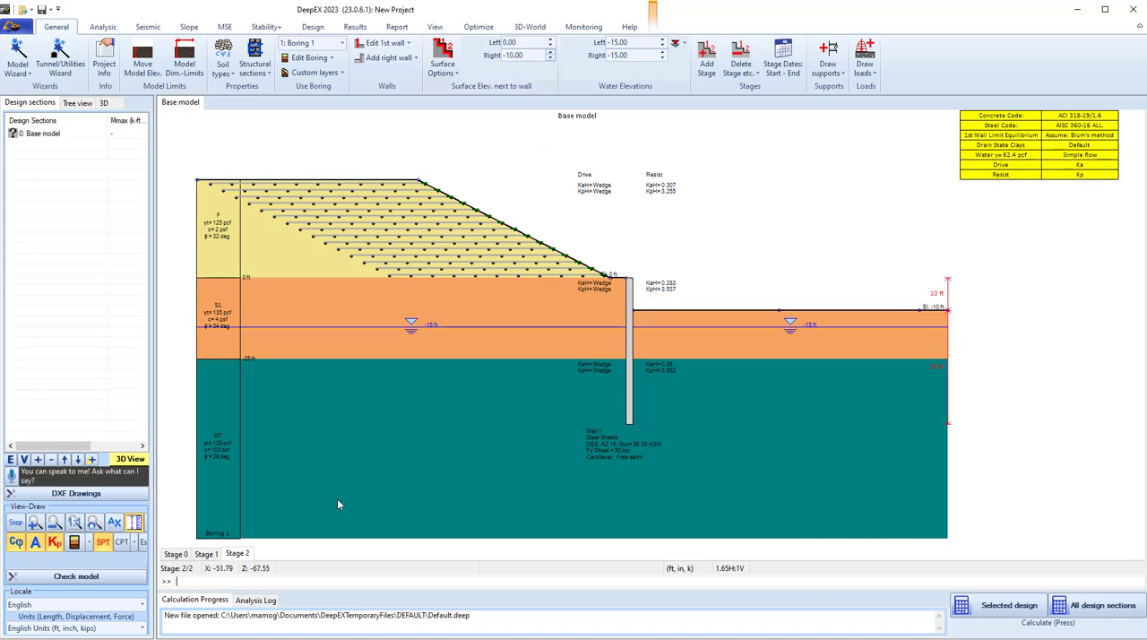
Add another construction stage and draw a tieback from the wall's exposed face down into the retained soil, about 59 ft long overall.
right_click(249, 554)
left_click(287, 558)
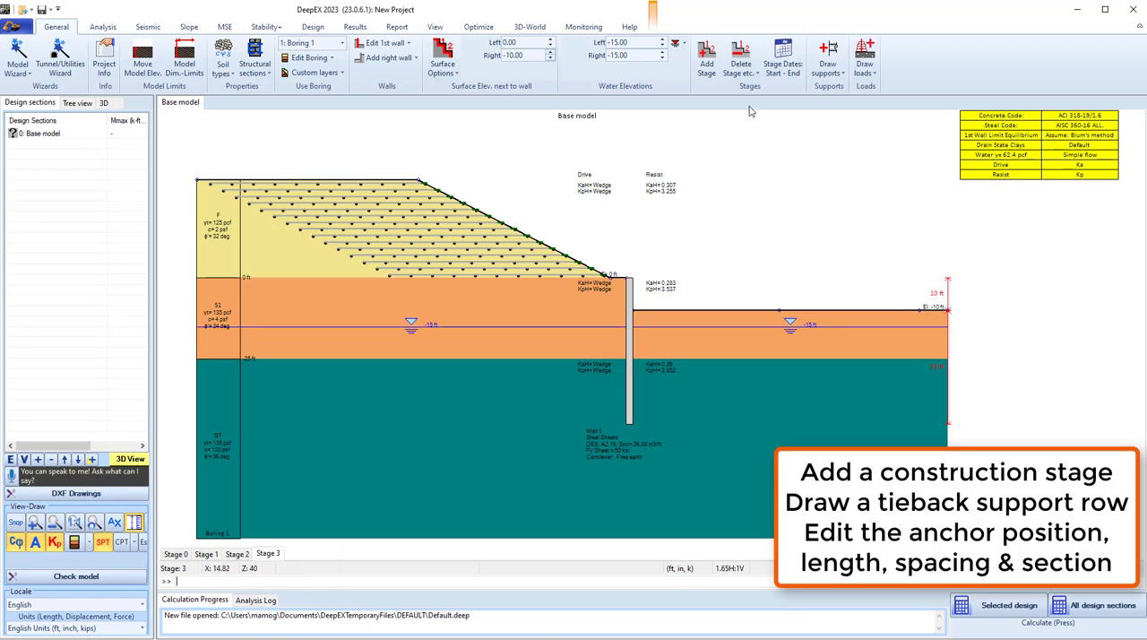
left_click(828, 63)
left_click(894, 91)
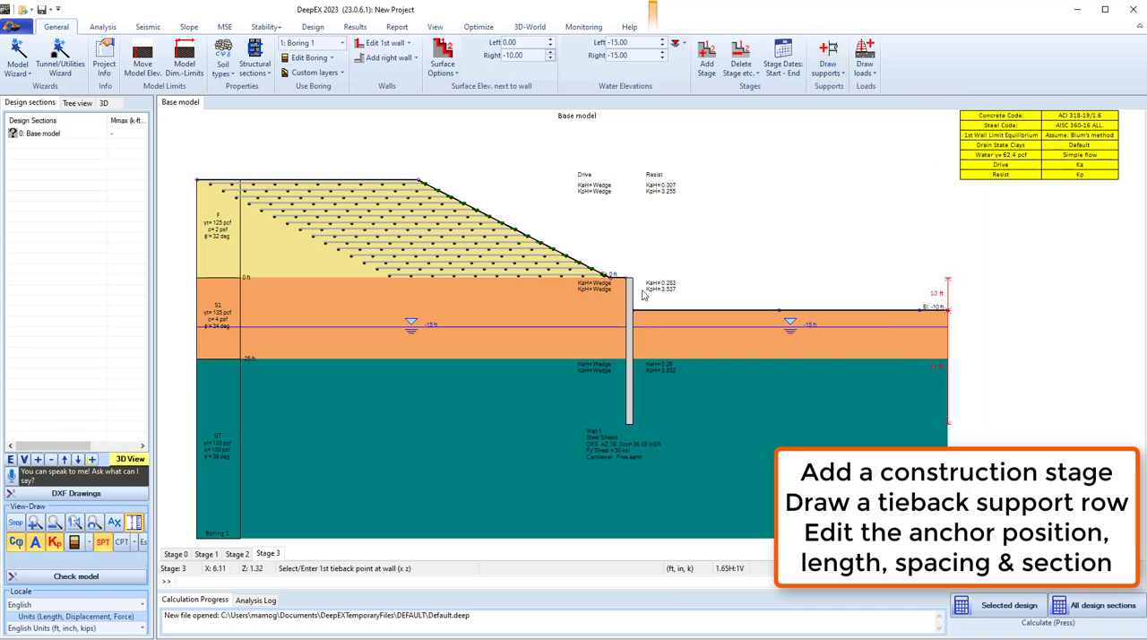
left_click(631, 298)
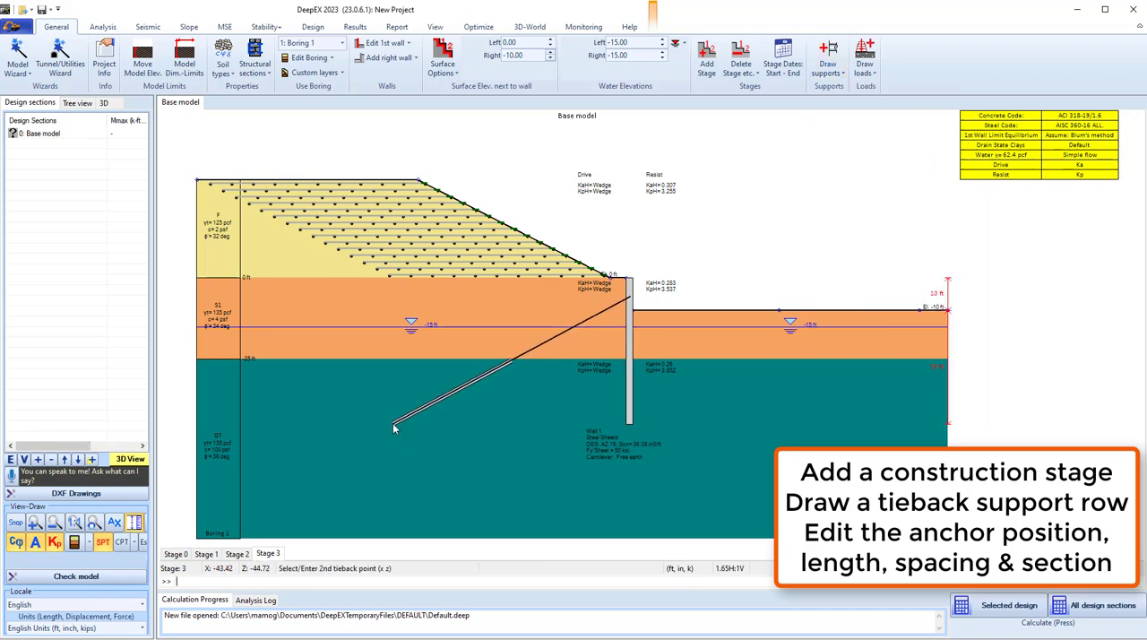
left_click(400, 436)
Set the tieback's wall elevation to -8 ft, its angle to 25 degrees, free length to 30 ft and fixed length to 35 ft.
left_click_drag(146, 167, 123, 193)
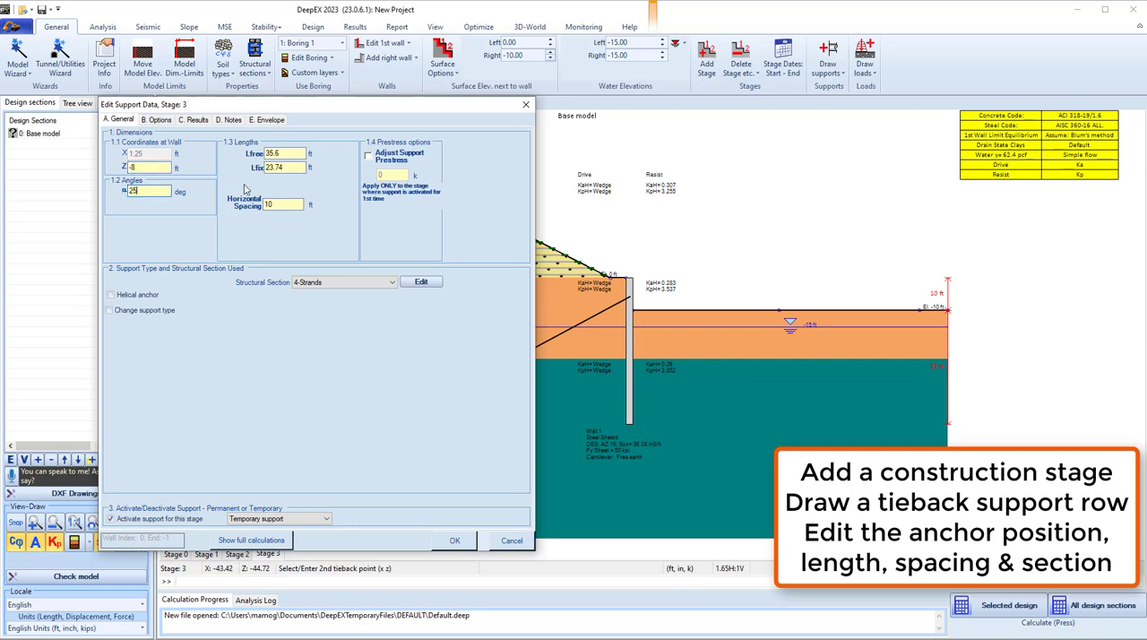
left_click_drag(290, 153, 265, 154)
type("30")
double_click(265, 170)
type("35")
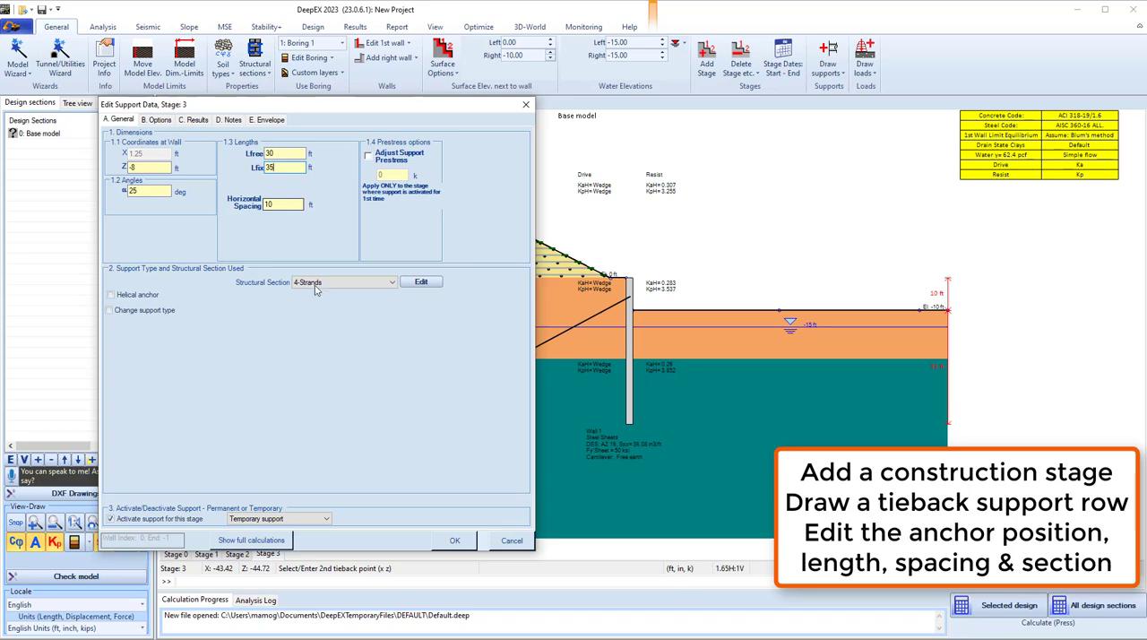
Keep 4-Strands as the tieback's structural section, review that section's definition and accept the support data.
left_click(392, 282)
left_click(392, 282)
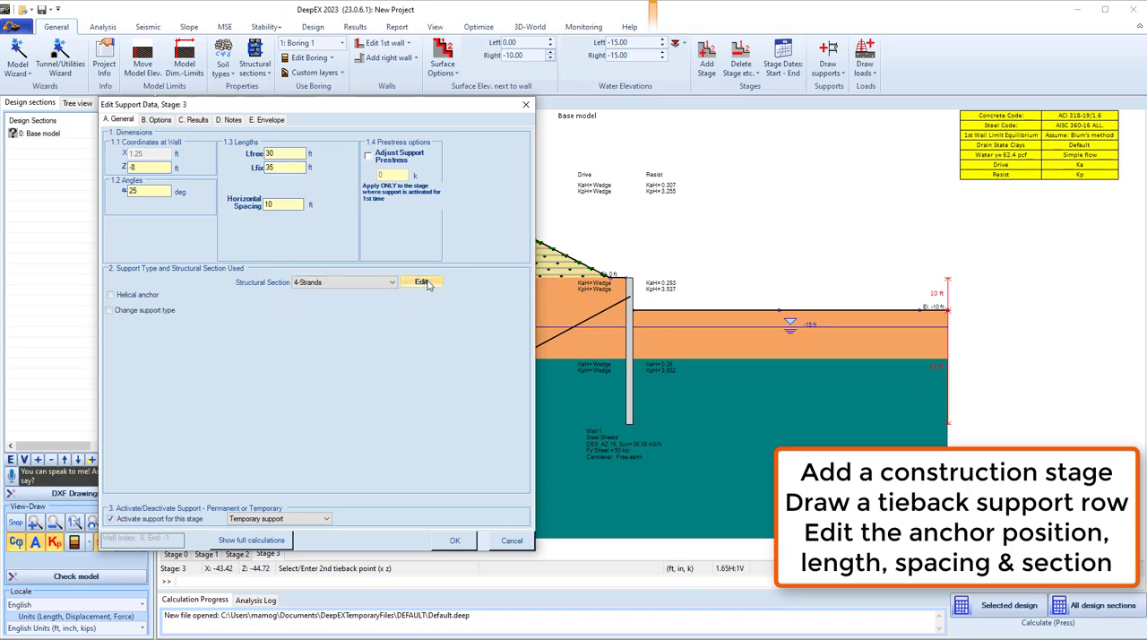
left_click(421, 281)
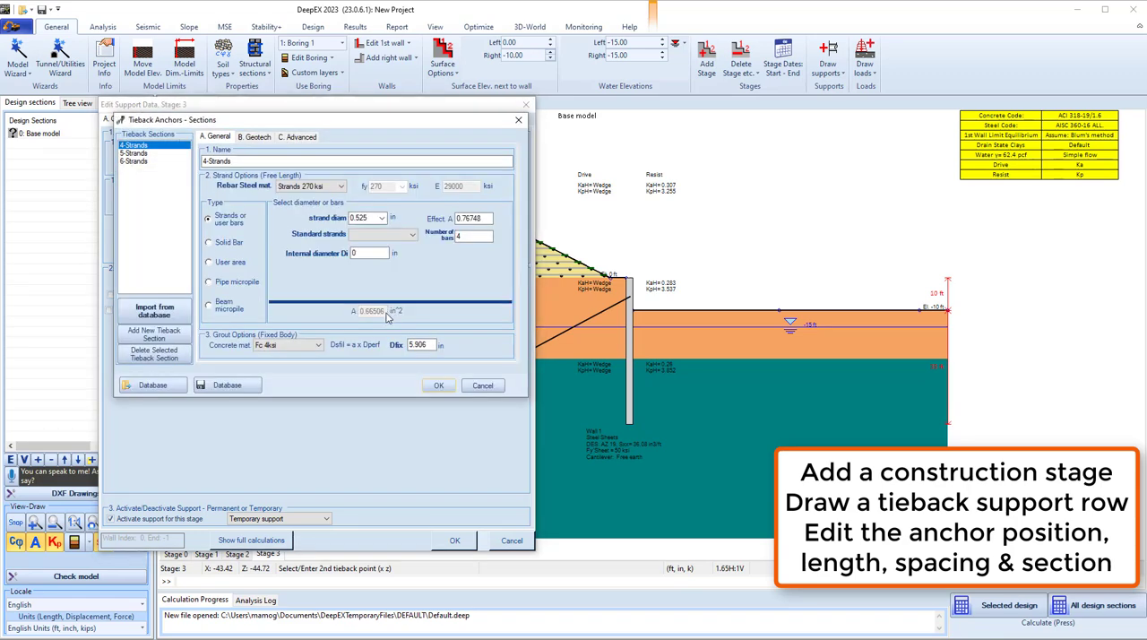
left_click(437, 386)
left_click(454, 540)
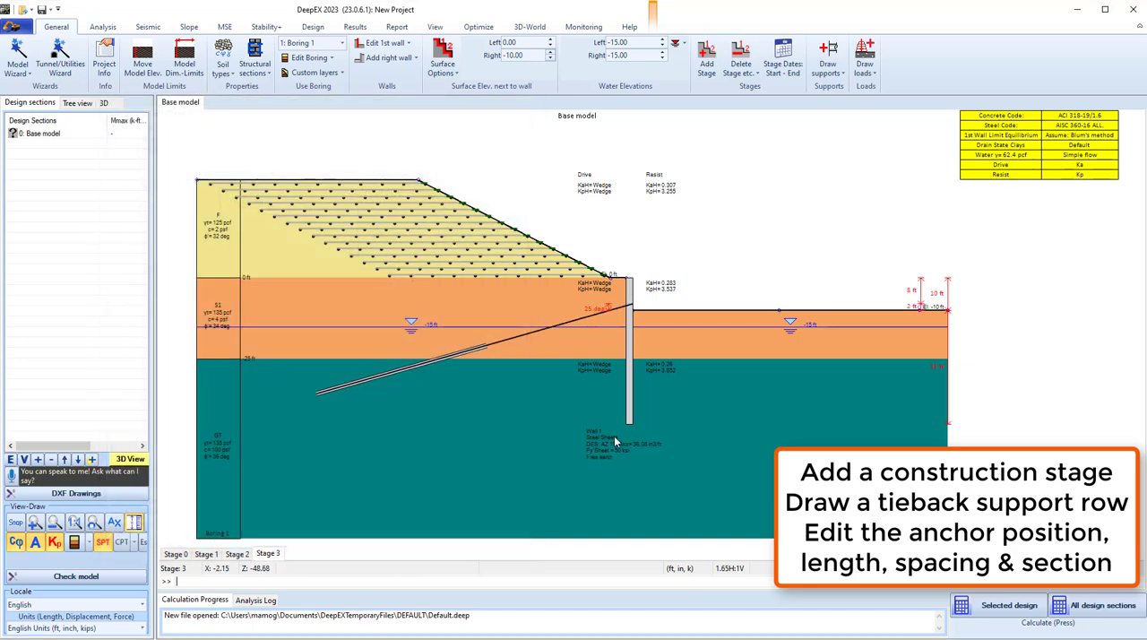
Add a construction stage with both the surface and the water elevation on the right side of the wall at -20 ft.
right_click(269, 554)
left_click(296, 565)
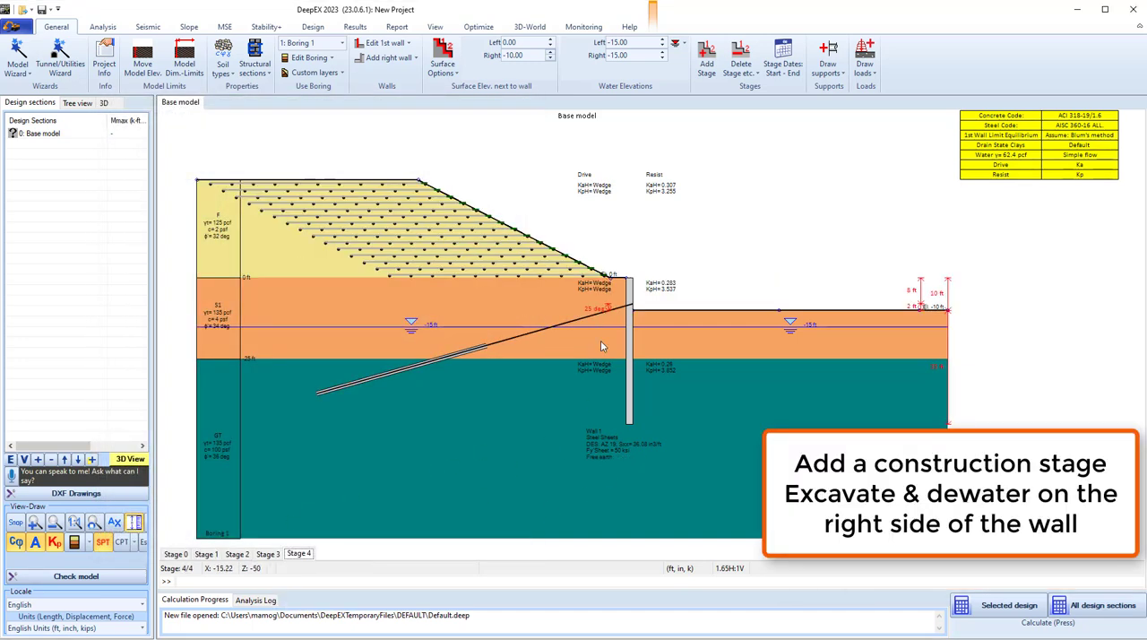
triple_click(516, 56)
type("-")
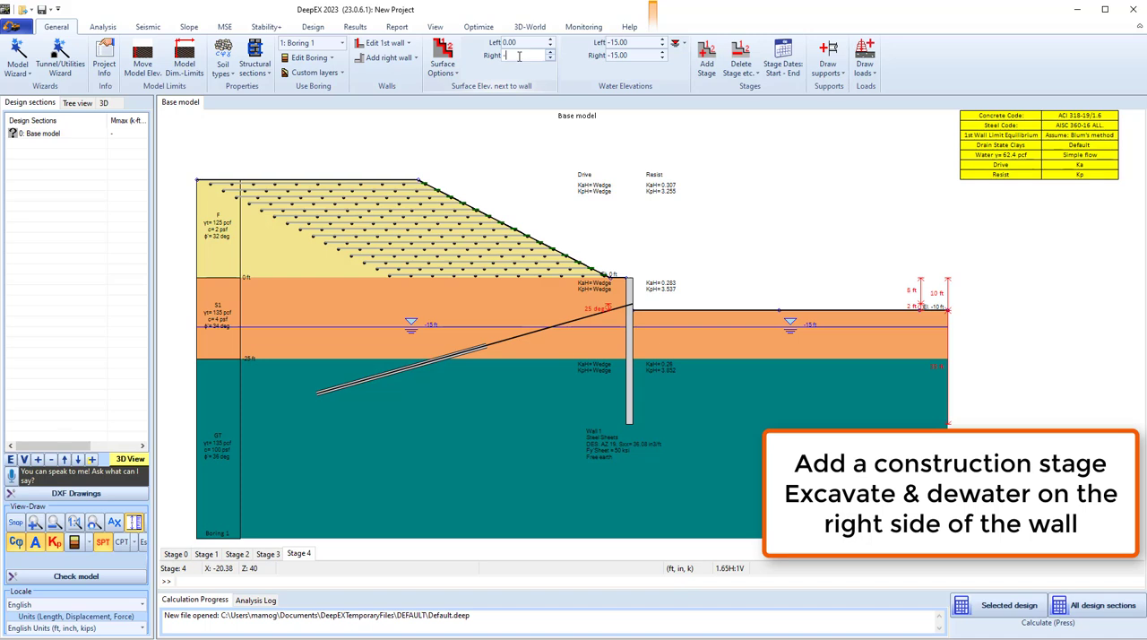
type("20")
key("Return")
triple_click(627, 55)
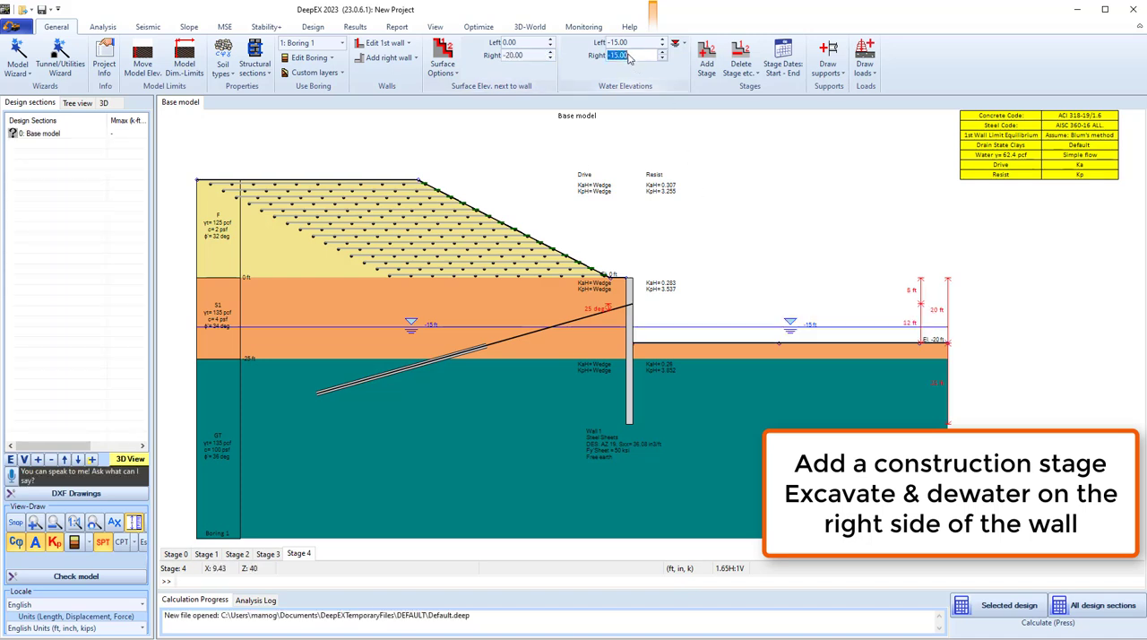
key("Return")
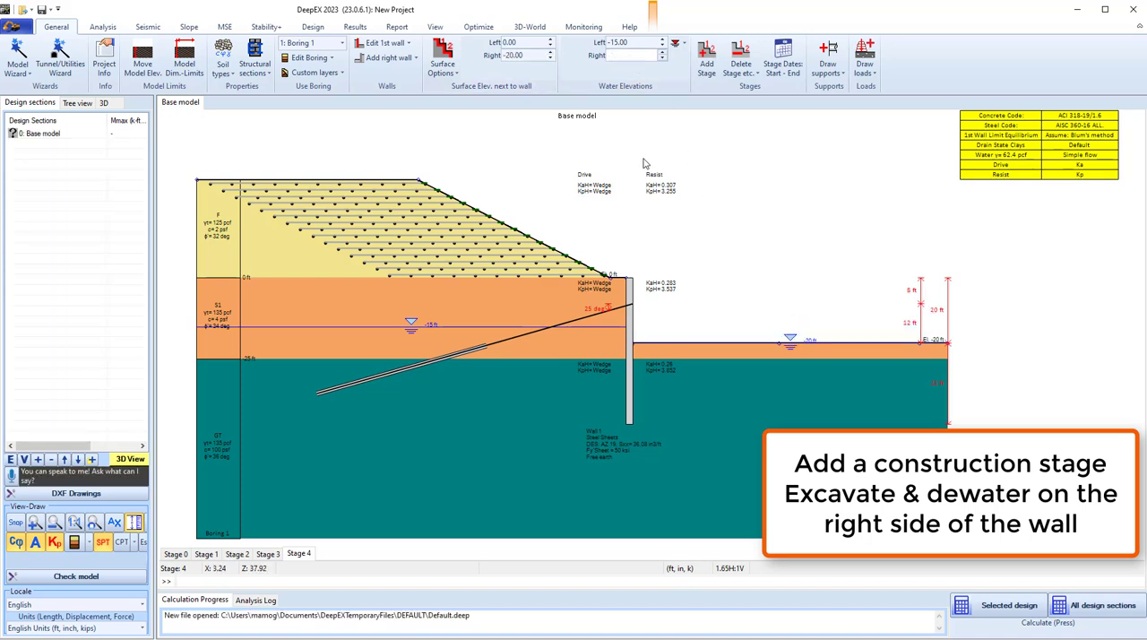
Add a construction stage and enable global stability analysis for it, using the GLE (M-P) method.
right_click(297, 555)
left_click(337, 564)
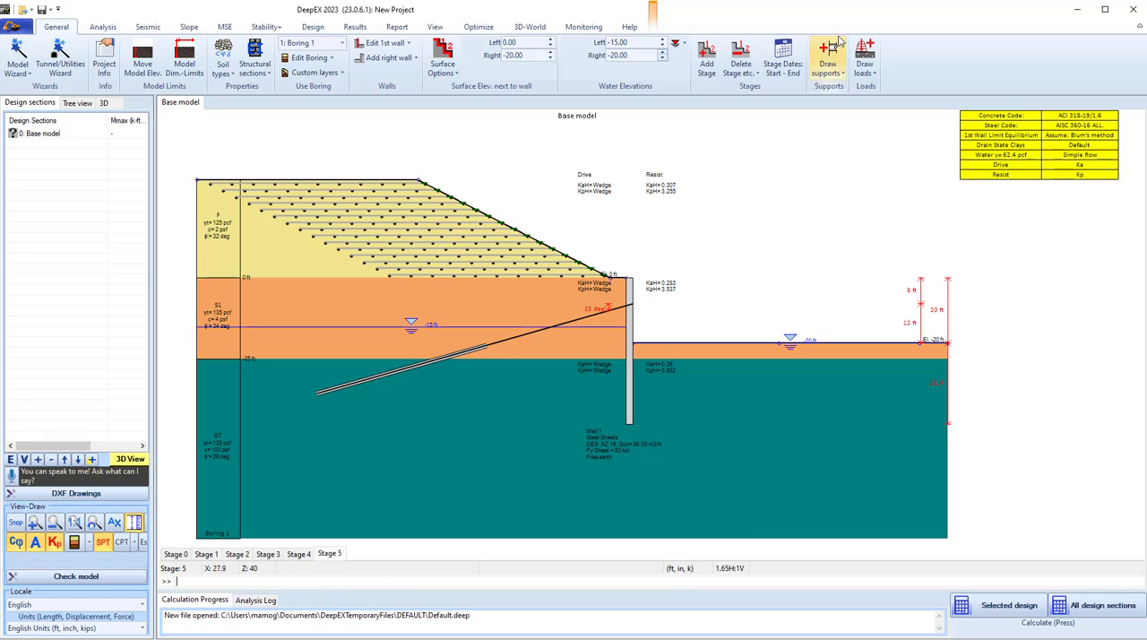
left_click(189, 27)
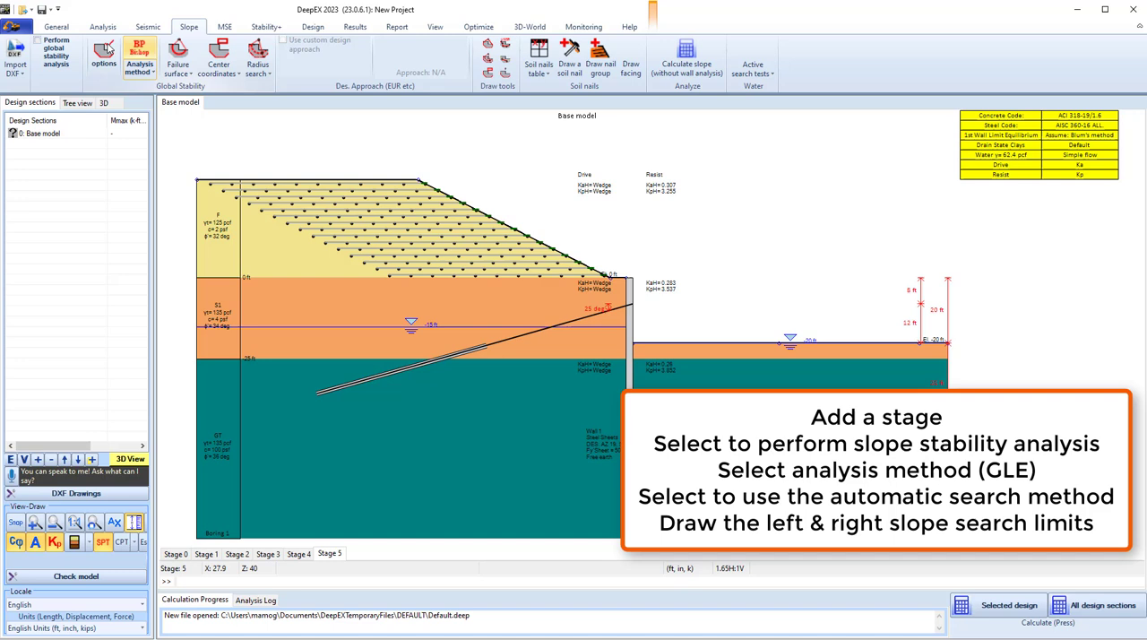
left_click(38, 44)
left_click(139, 63)
left_click(205, 110)
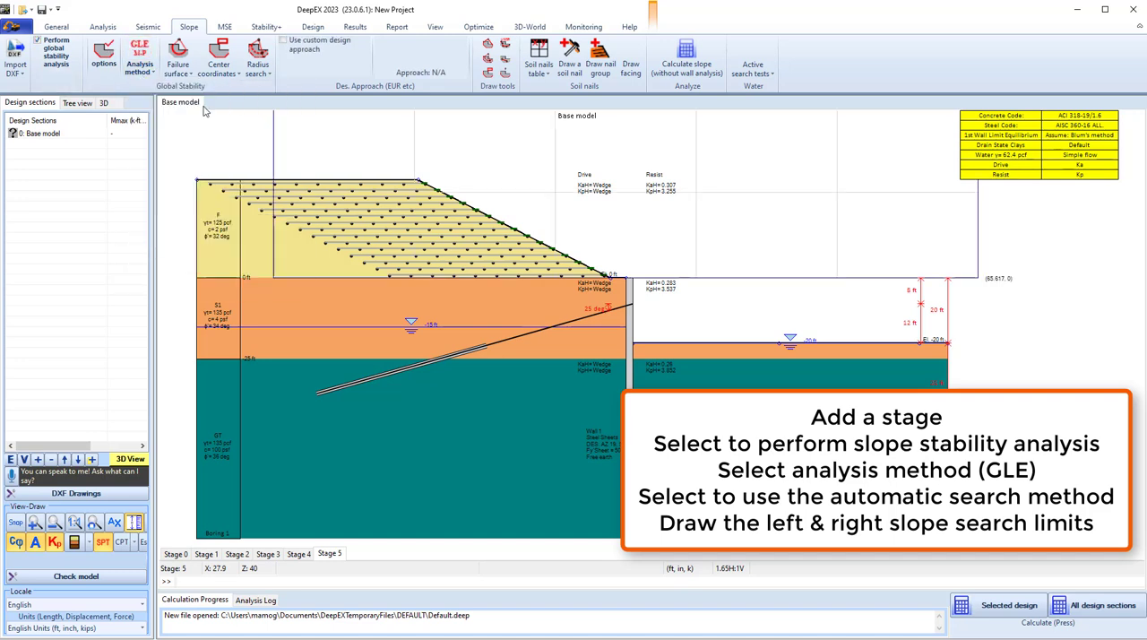
Choose Automatic search as the failure surface type for the slope stability analysis.
left_click(178, 63)
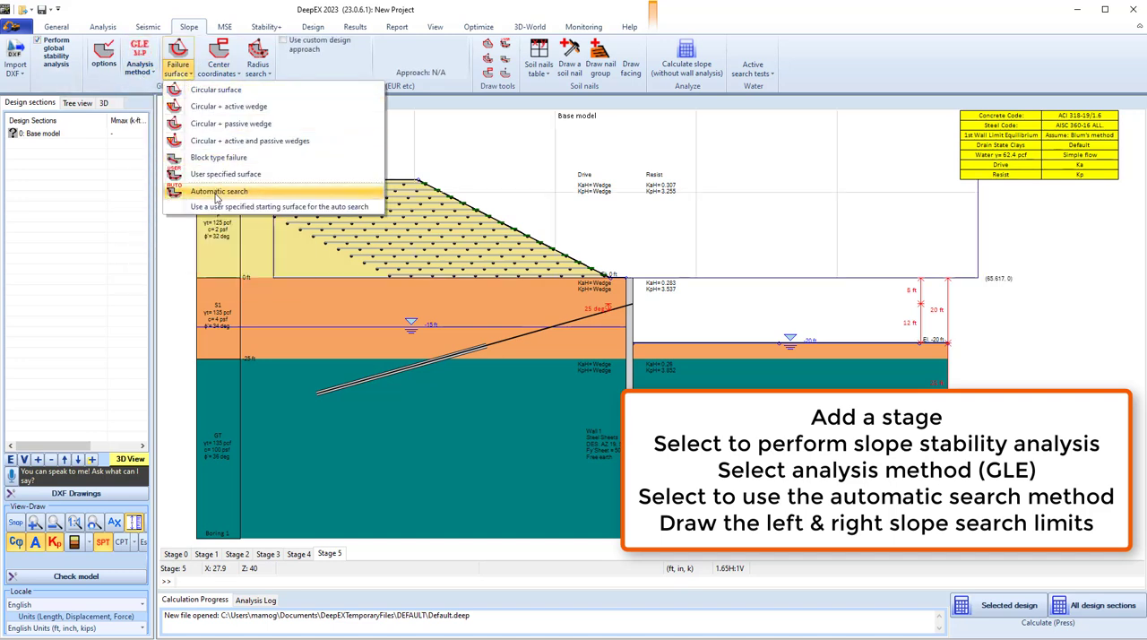
left_click(219, 191)
scroll(215, 32, "down", 1)
scroll(215, 33, "up", 1)
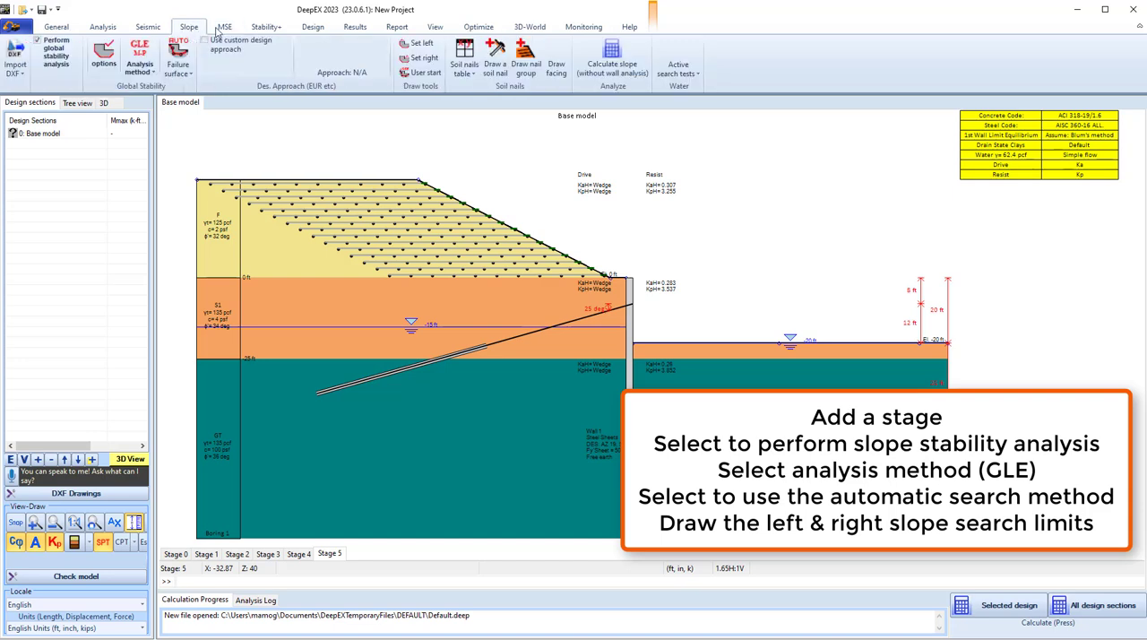
Draw the left slope search limits along the flat crest, from X about -71.86 ft to about -40.1 ft.
left_click(419, 43)
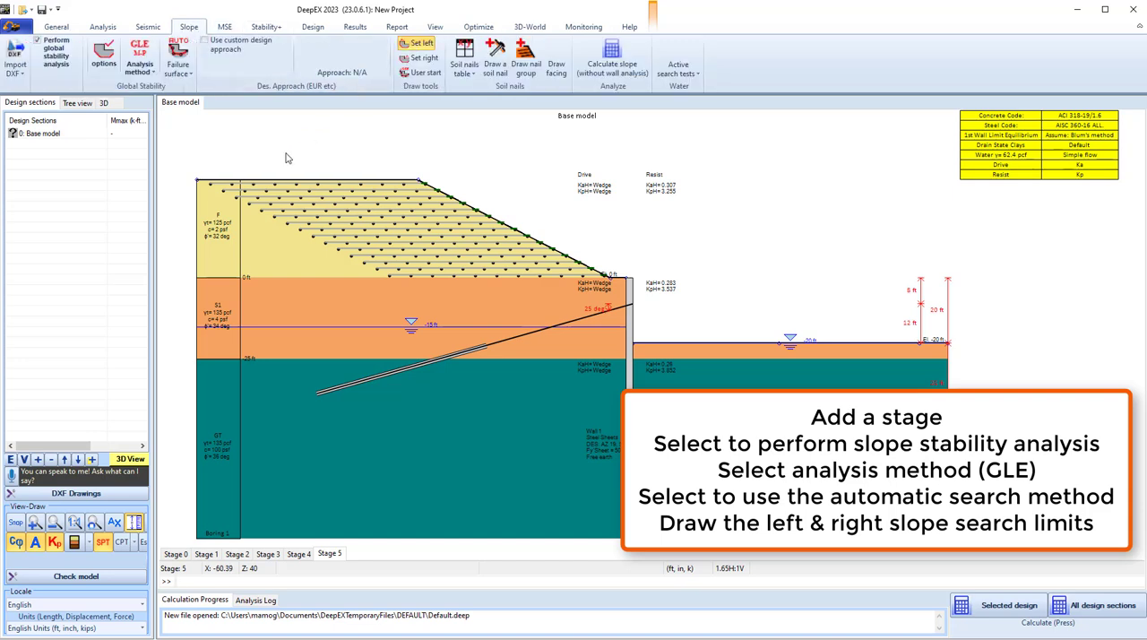
left_click(241, 186)
left_click(409, 180)
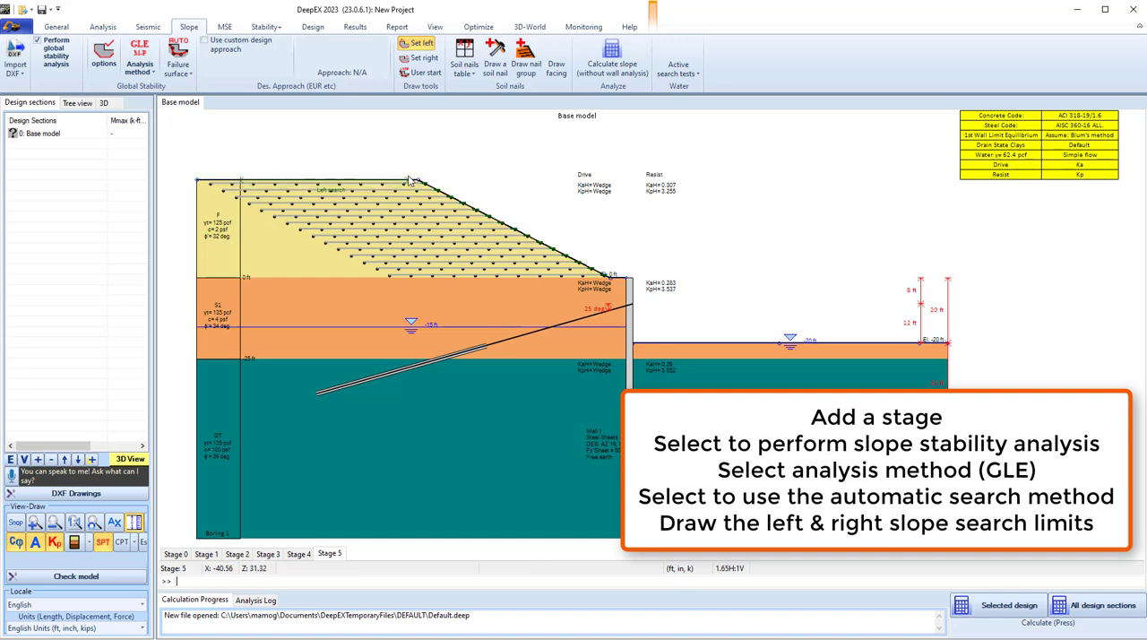
left_click(413, 182)
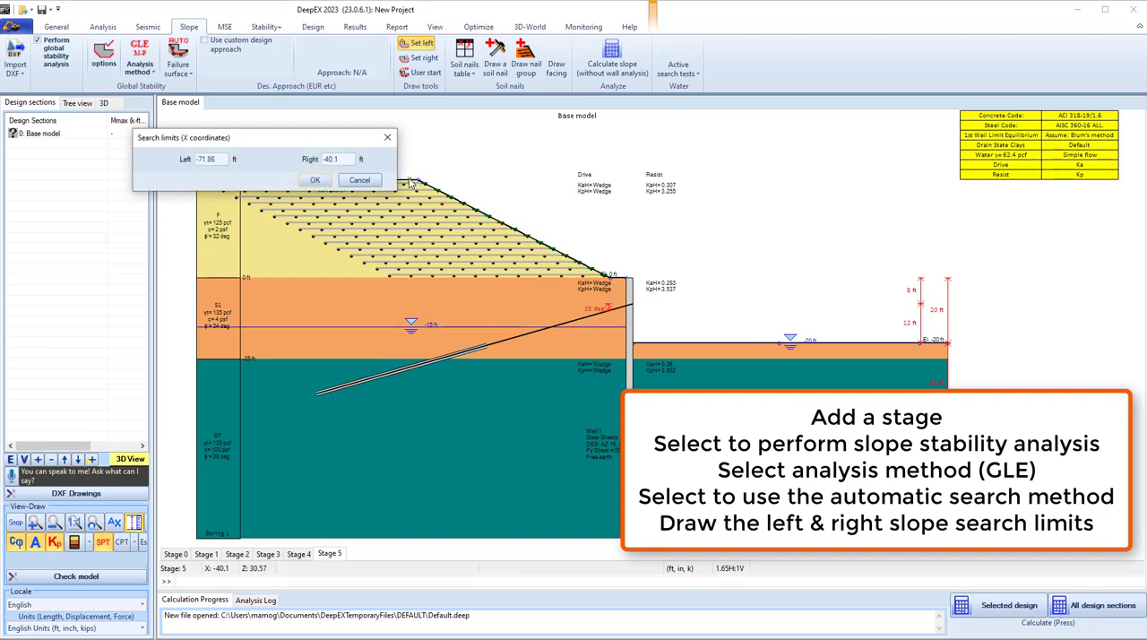
left_click(313, 179)
Draw the right slope search limits between the slope toe and the wall, from X about -2.99 ft to about -0.17 ft.
left_click(424, 57)
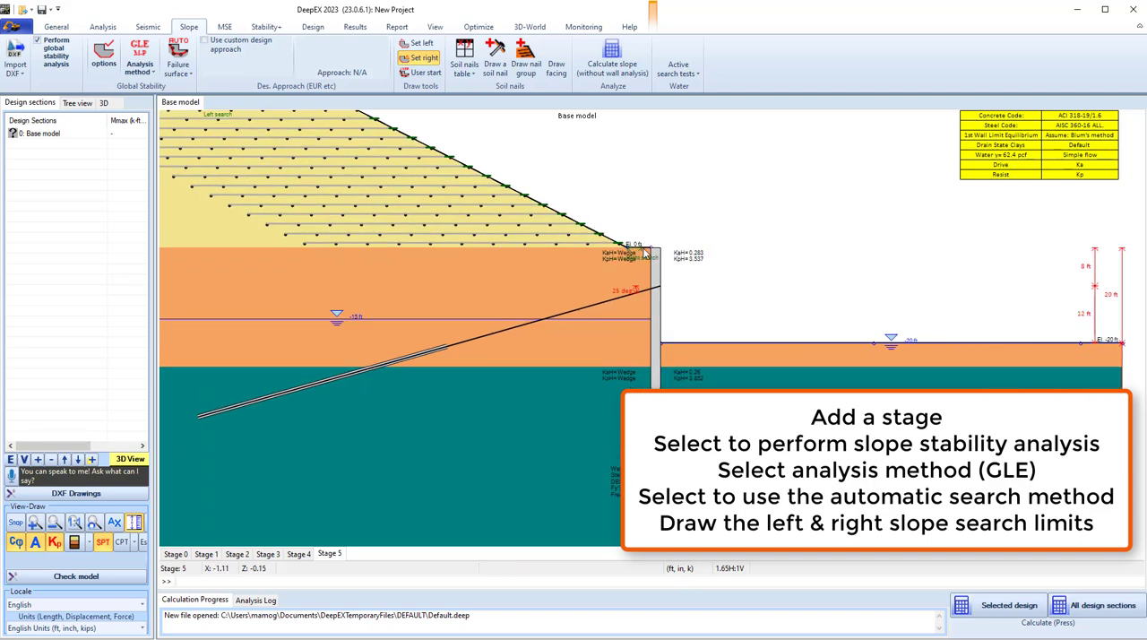
left_click(651, 252)
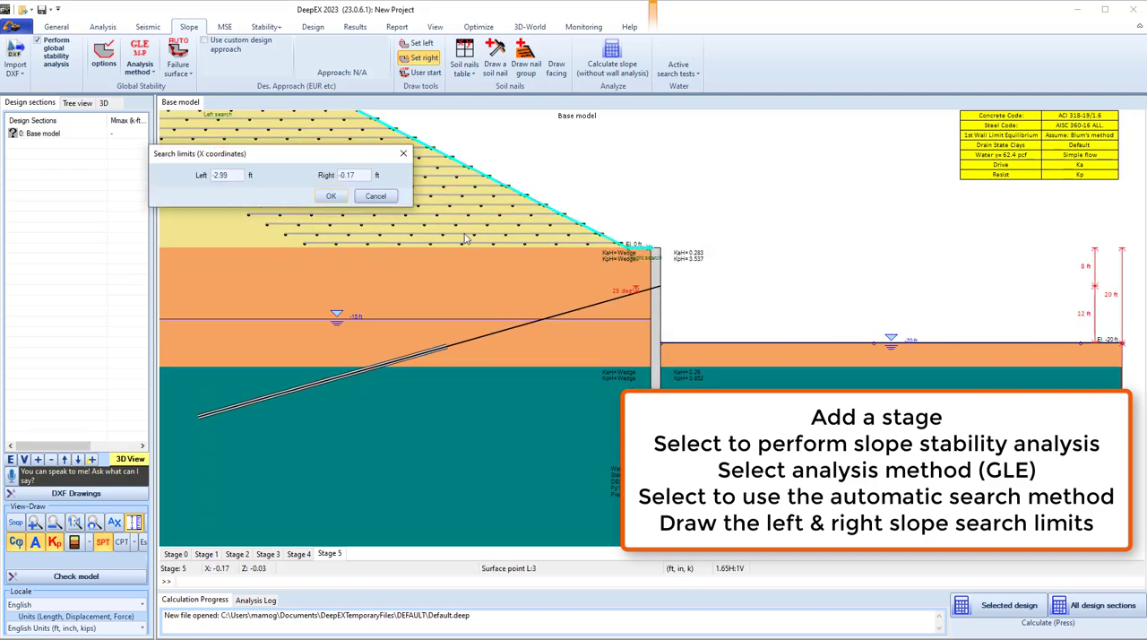
left_click(331, 197)
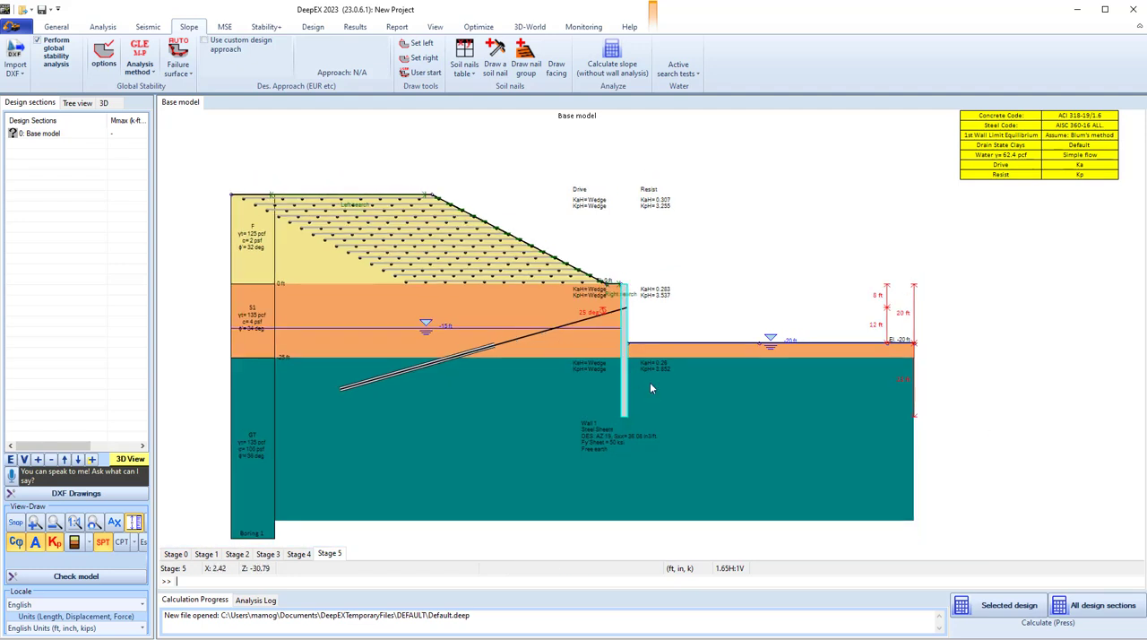
Calculate the selected design section and check the wall displacement, settlement, moment and support check ratios in the extended summary.
left_click(1010, 605)
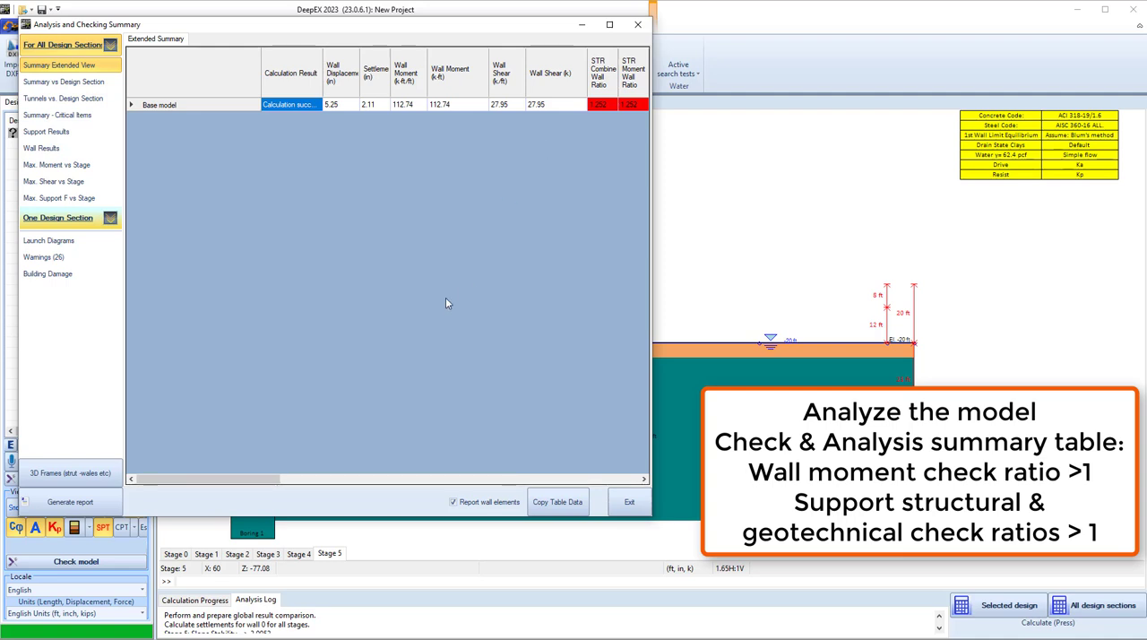
left_click(332, 109)
left_click(380, 107)
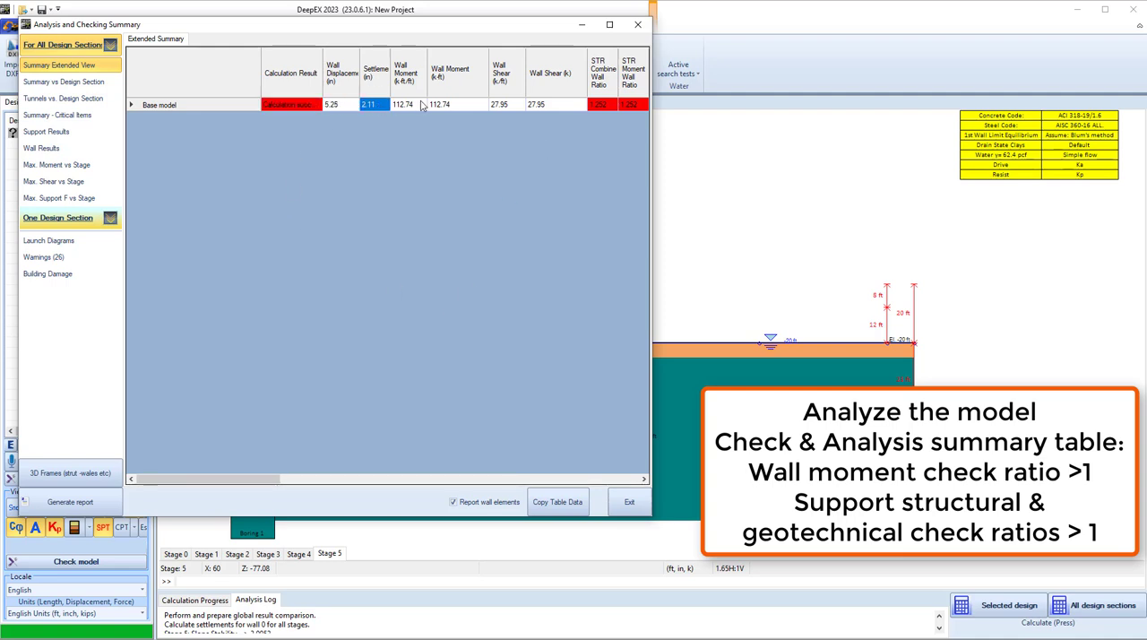
left_click(459, 105)
left_click_drag(243, 479, 408, 482)
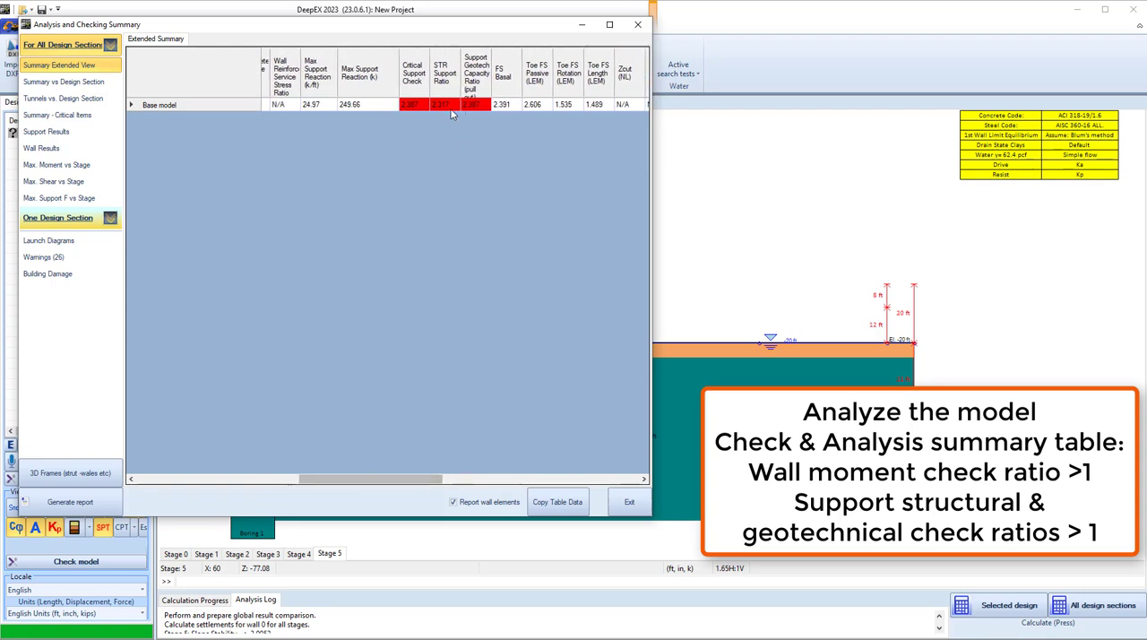
left_click_drag(411, 105, 479, 105)
left_click_drag(368, 479, 410, 479)
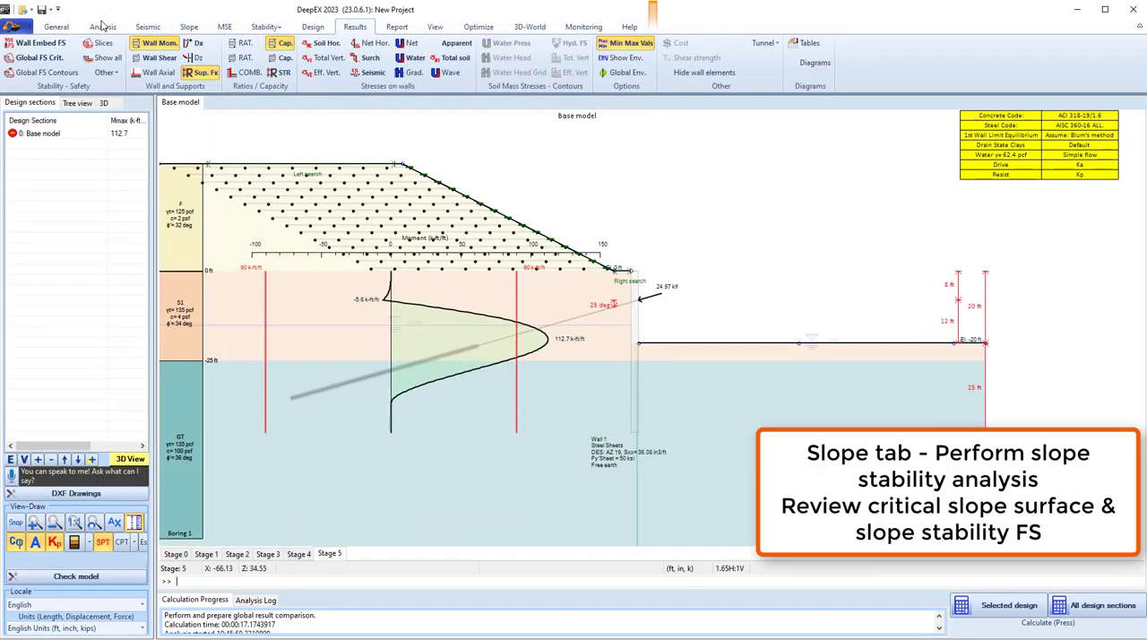
Calculate the slope stability of the last stage without the wall analysis to display its critical failure surface.
left_click(191, 27)
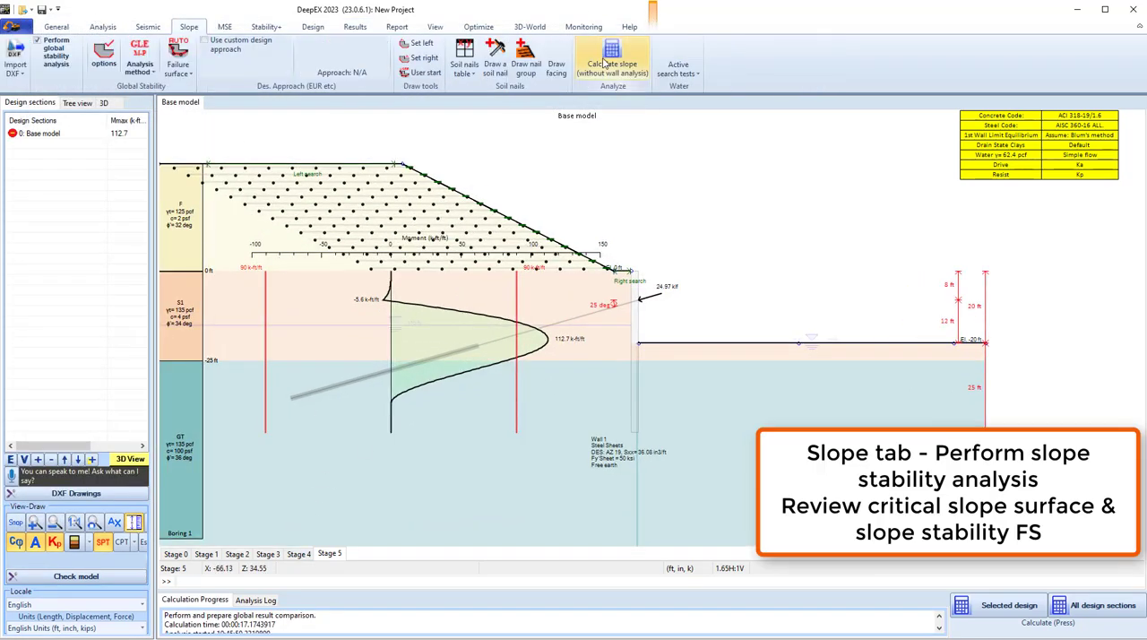
left_click(607, 63)
left_click(621, 365)
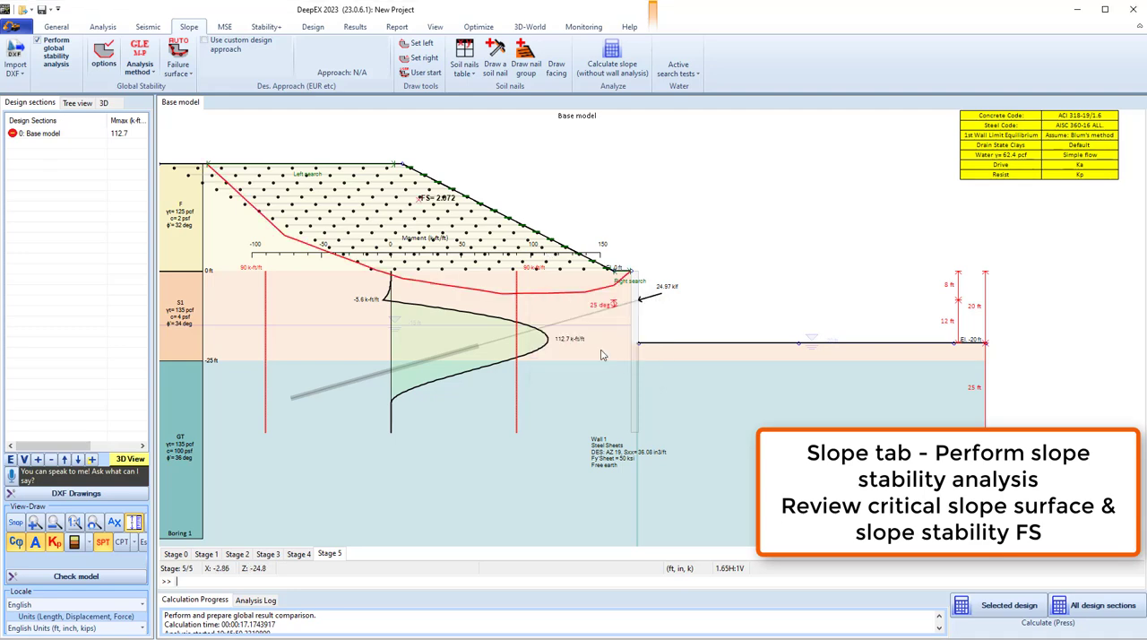
Display the structural check ratios on the model and compare the result graphs for stages 3, 4 and 5.
left_click(346, 28)
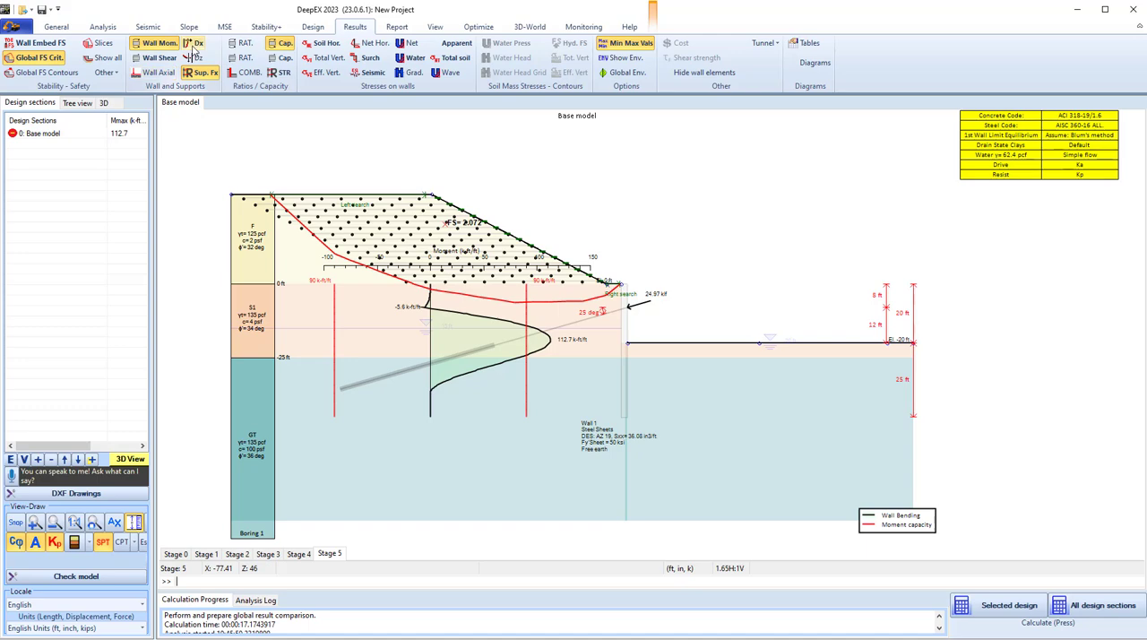
left_click(278, 75)
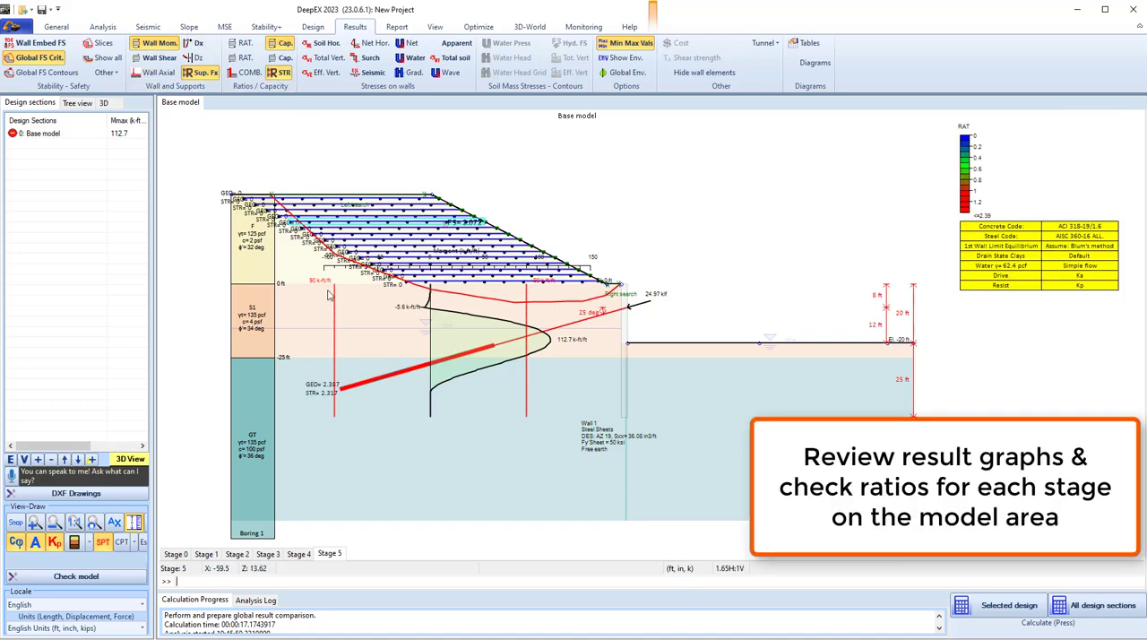
left_click(268, 554)
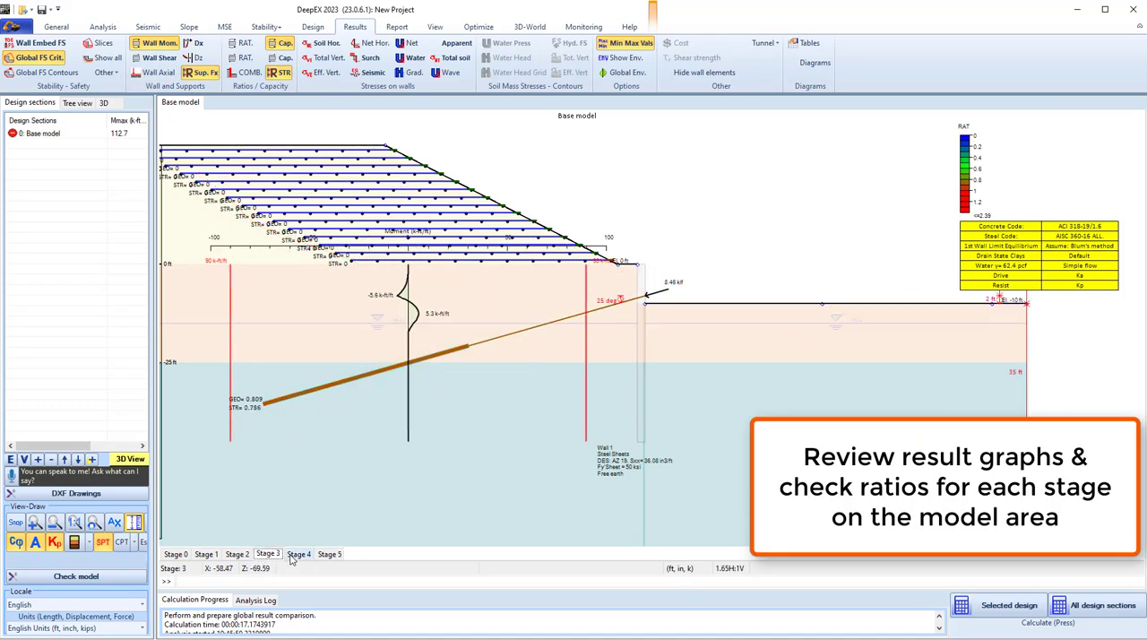
left_click(299, 554)
left_click(329, 555)
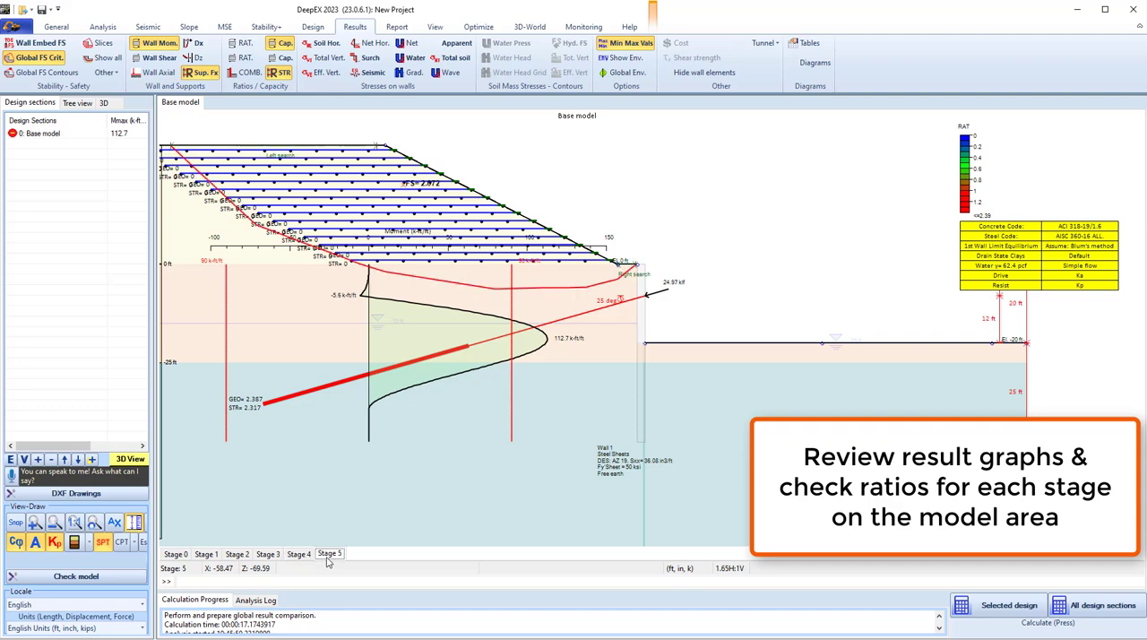
scroll(633, 400, "down", 2)
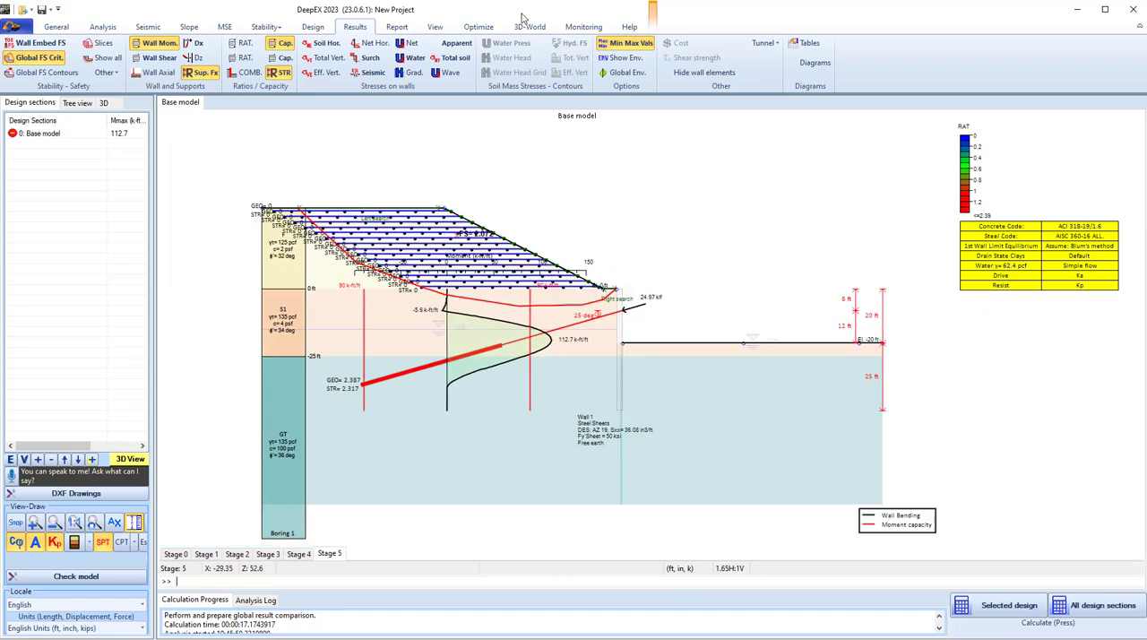
Autodesign the sheet pile wall with section AZ 27-800 and recalculate the design section to obtain the extended summary.
left_click(478, 27)
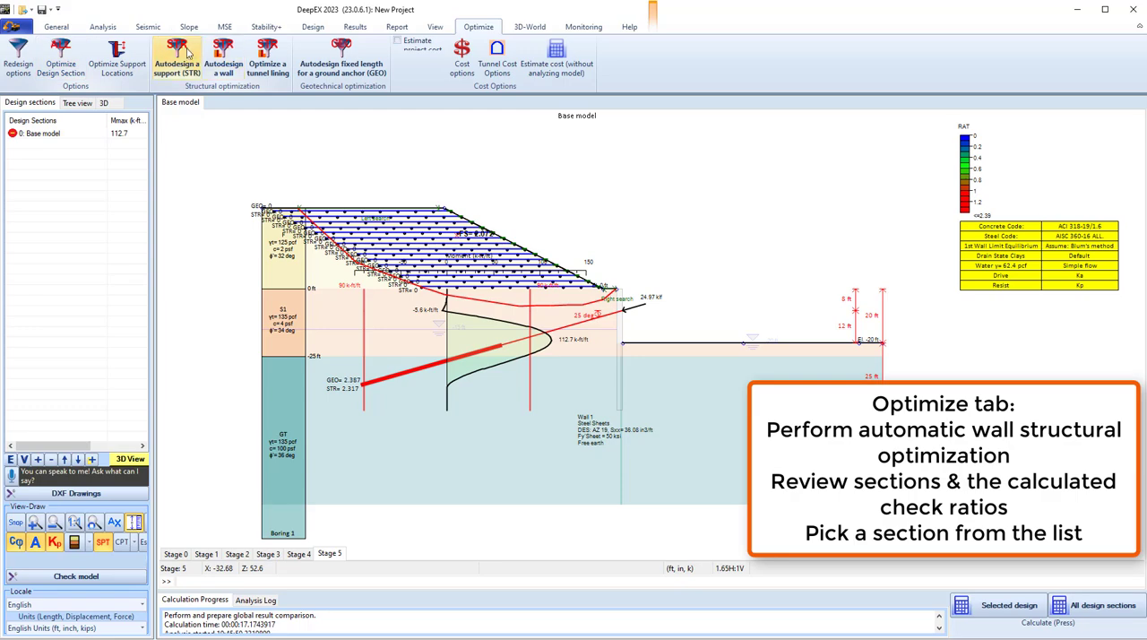
left_click(224, 59)
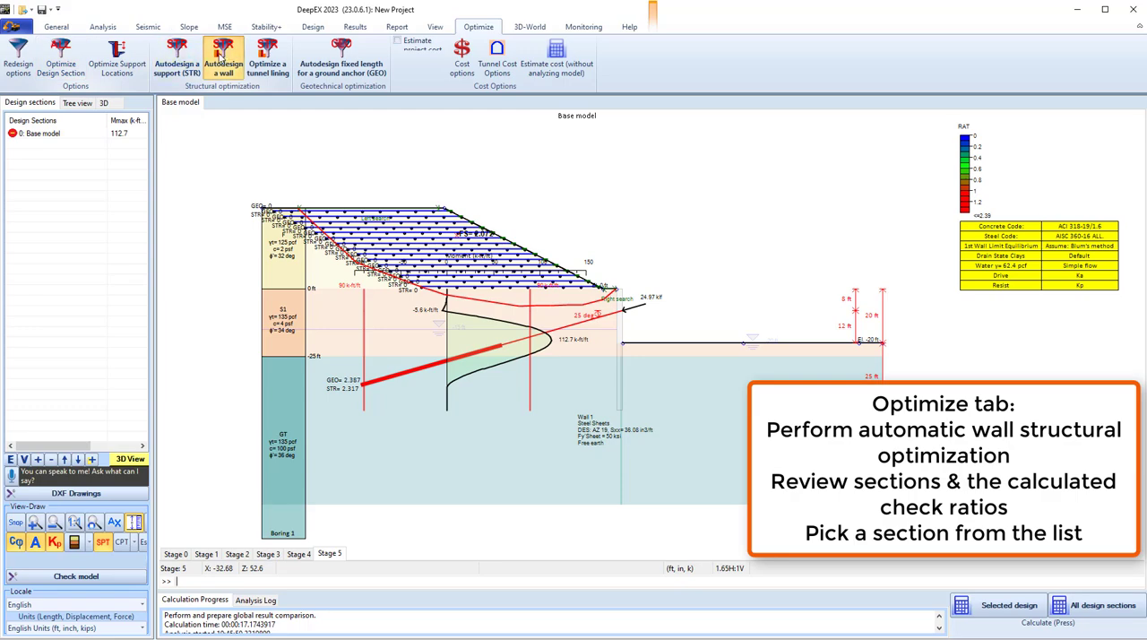
left_click(621, 339)
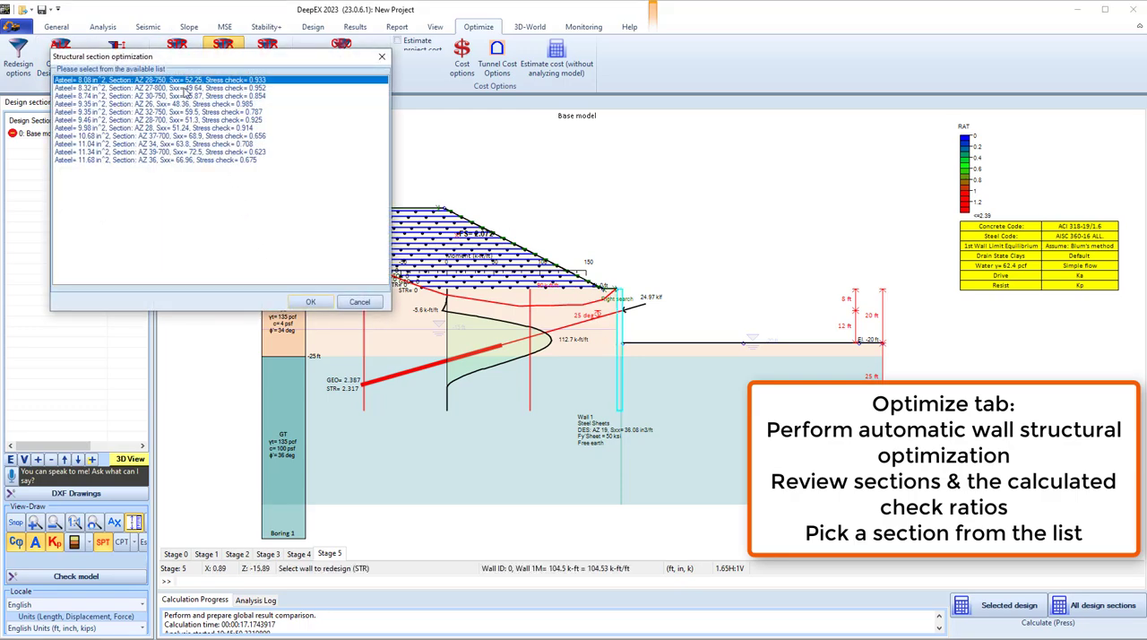
left_click(136, 89)
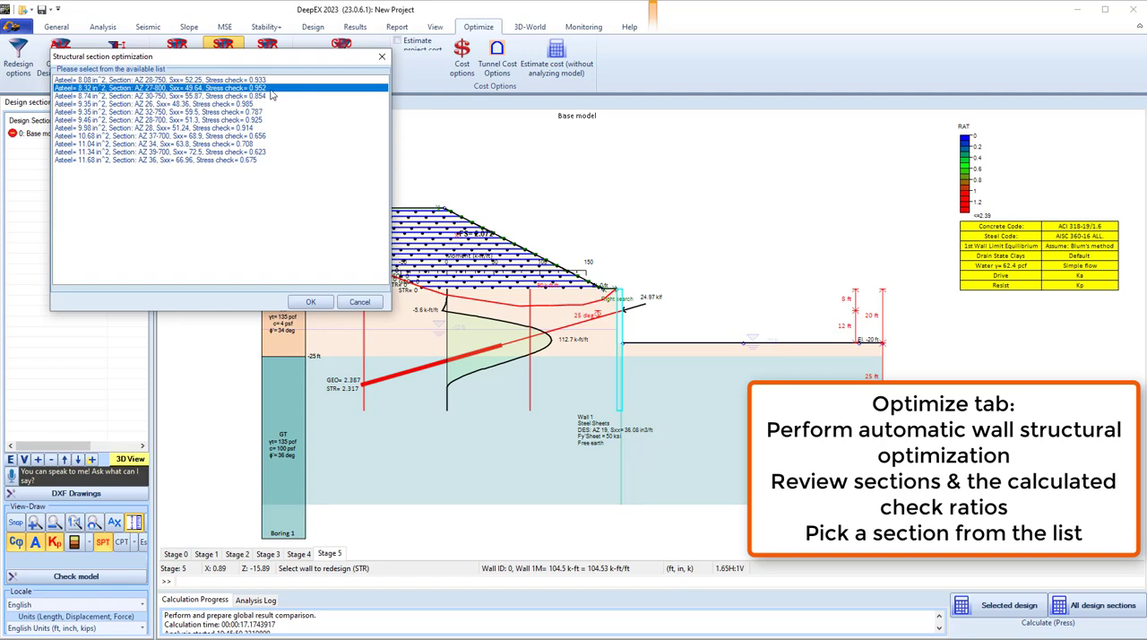
left_click(310, 302)
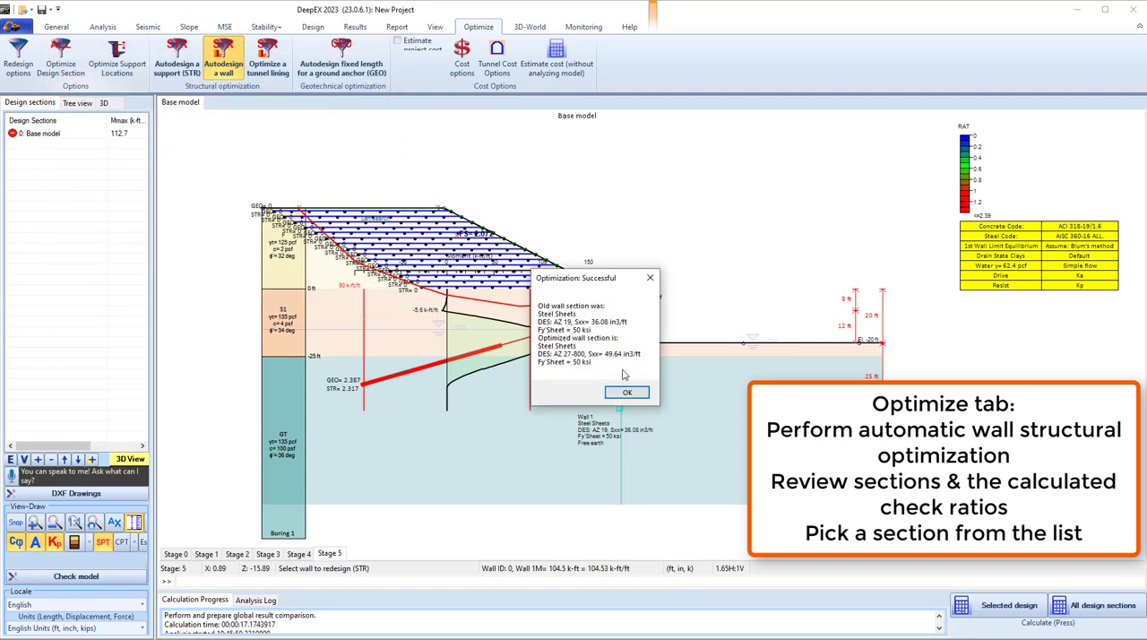
left_click(627, 394)
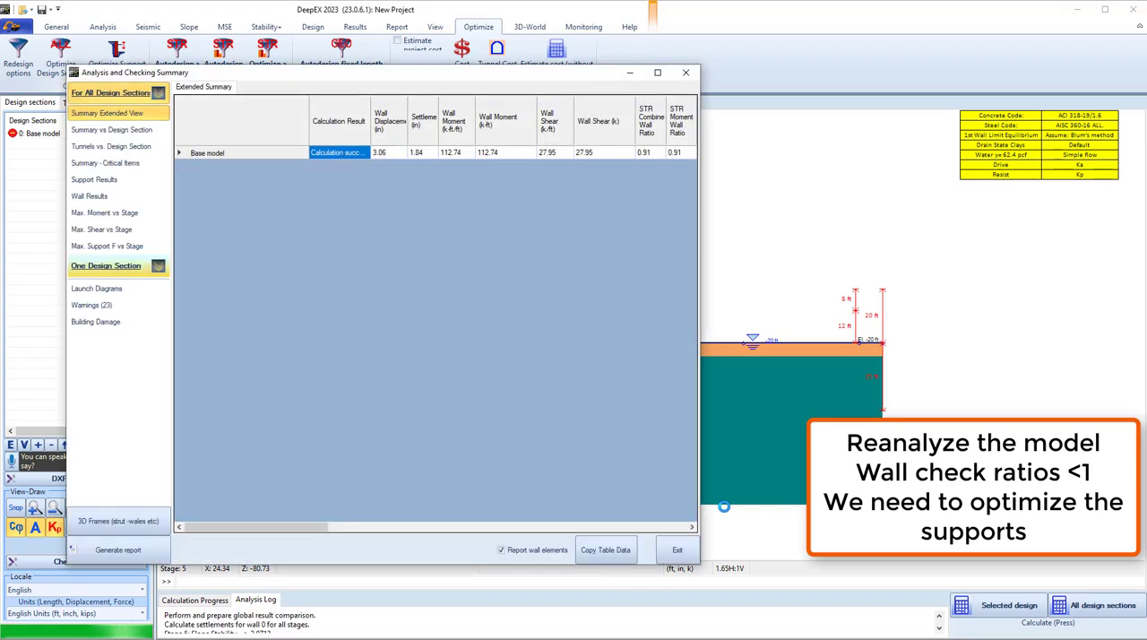
left_click(677, 551)
Set the ground anchor's horizontal spacing to 6 ft.
scroll(585, 345, "up", 2)
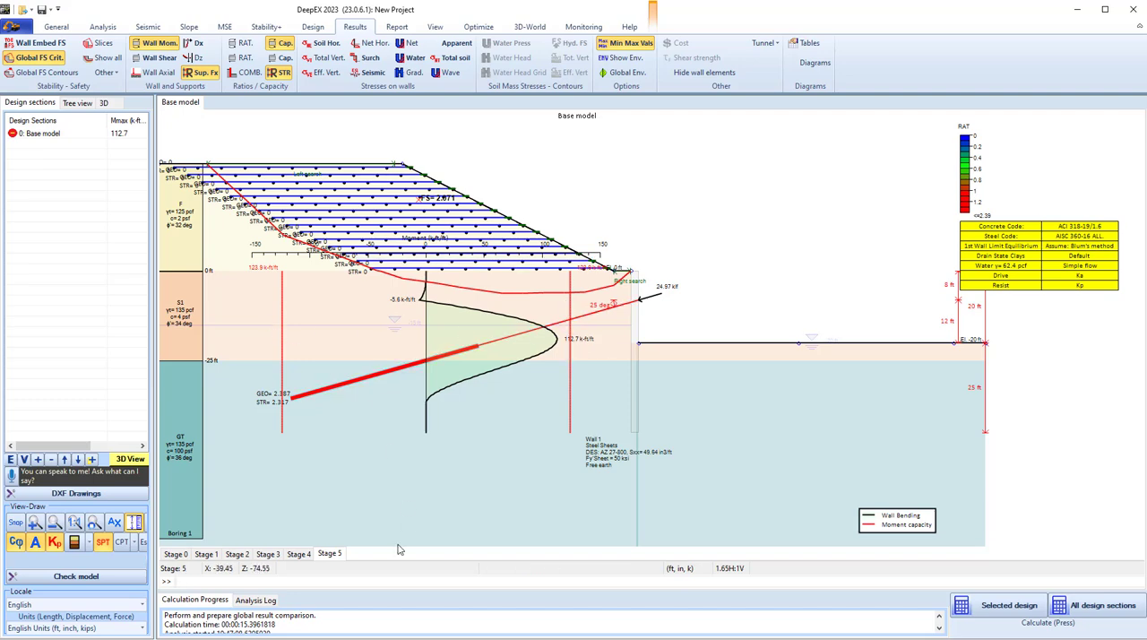
double_click(406, 365)
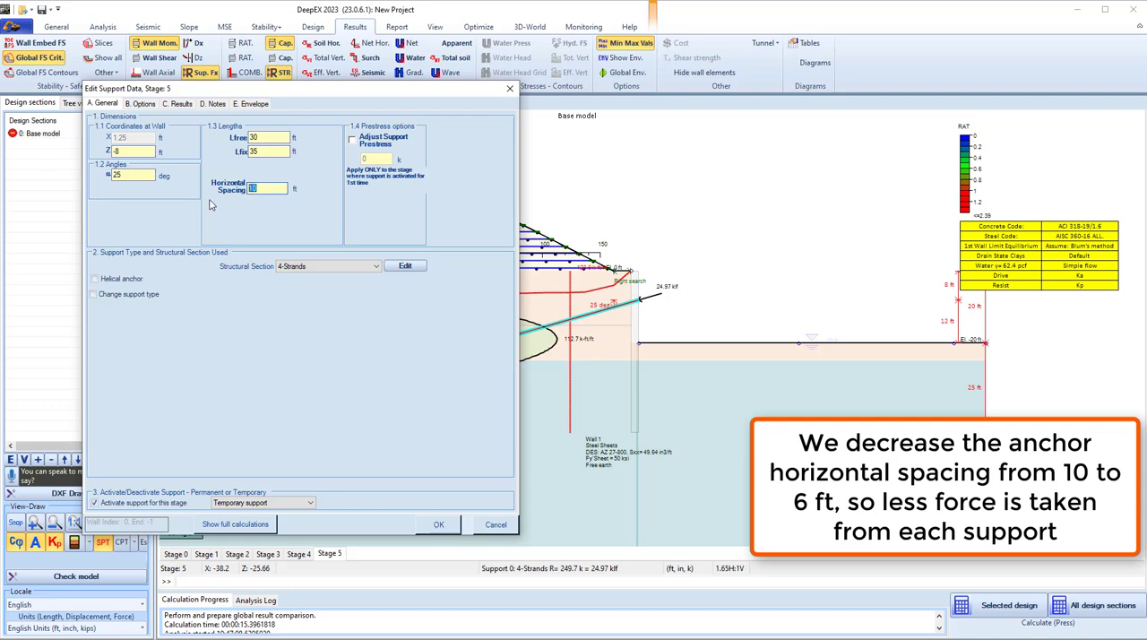
left_click(439, 526)
left_click(582, 369)
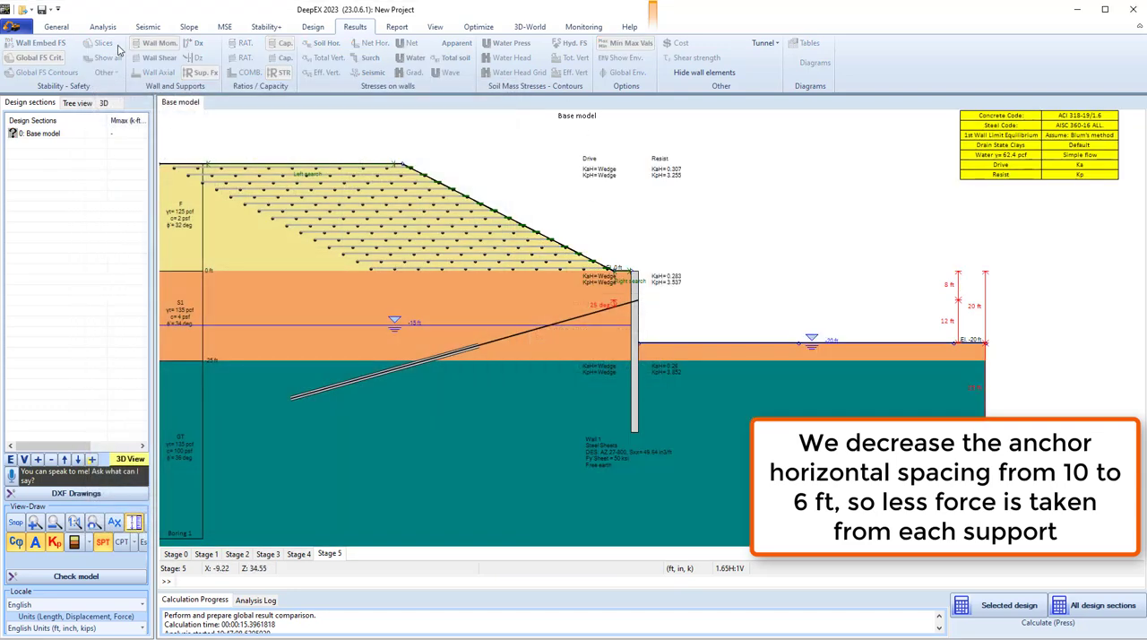
Recalculate the selected design section and check the structural and geotechnical support ratios in the extended summary.
left_click(189, 26)
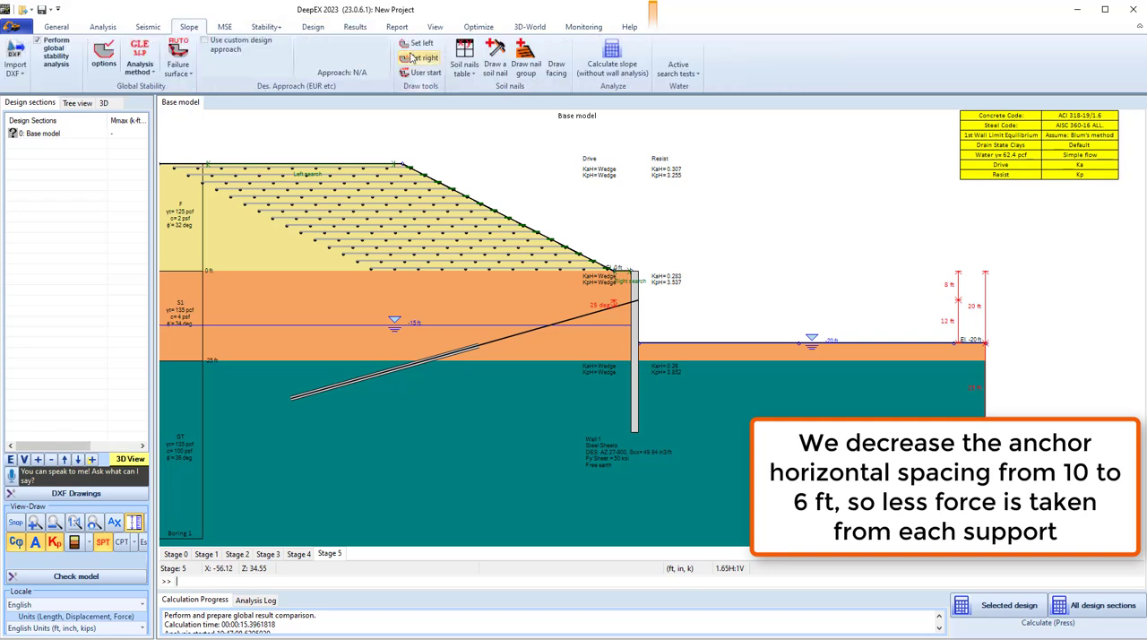
left_click(993, 607)
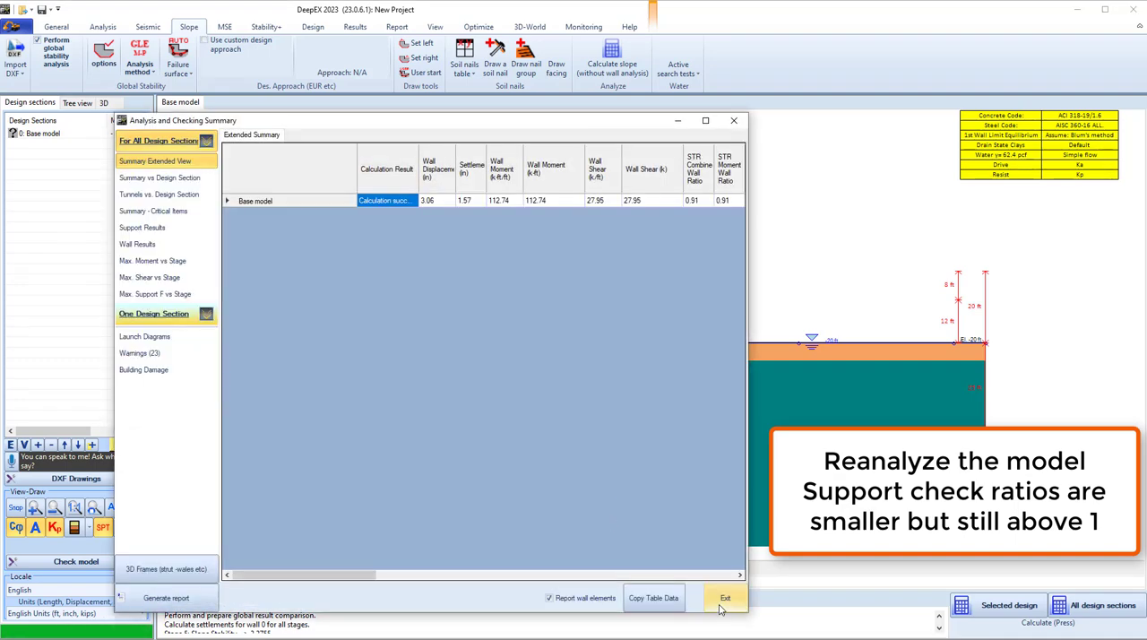
left_click_drag(369, 576, 514, 576)
left_click_drag(566, 201, 599, 201)
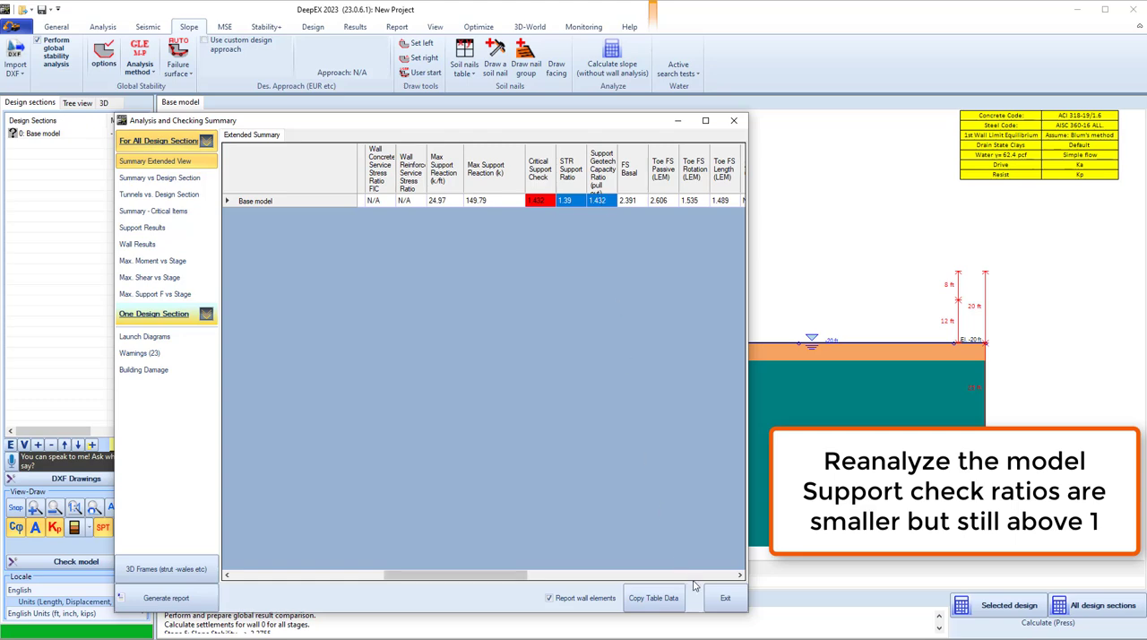
left_click(725, 598)
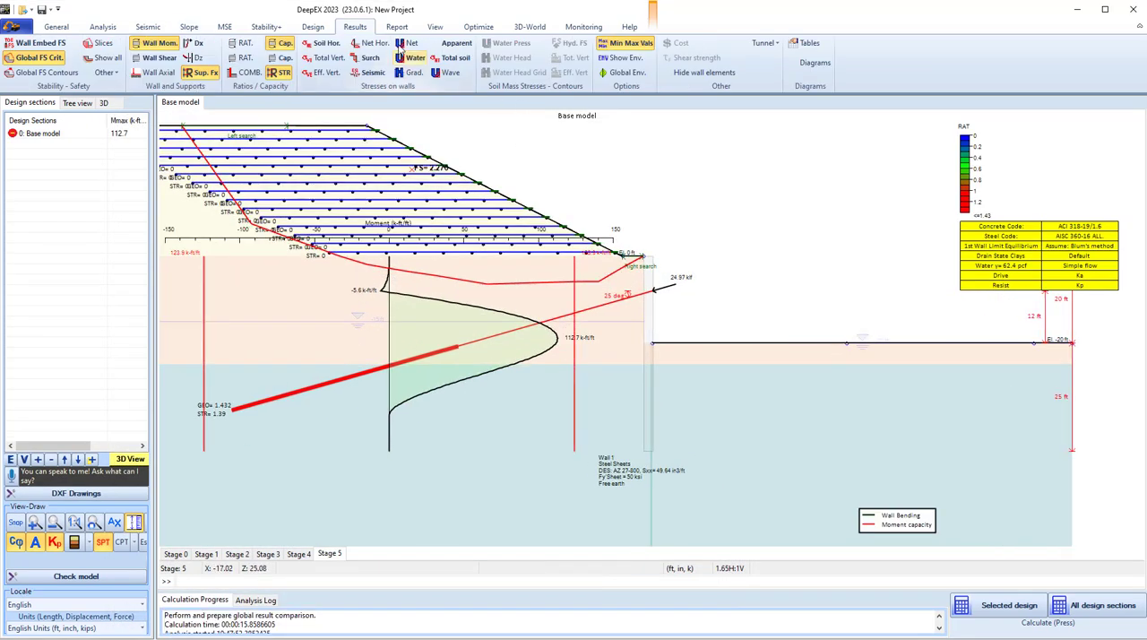
Autodesign the fixed length of the ground anchor and accept the optimized length.
left_click(478, 26)
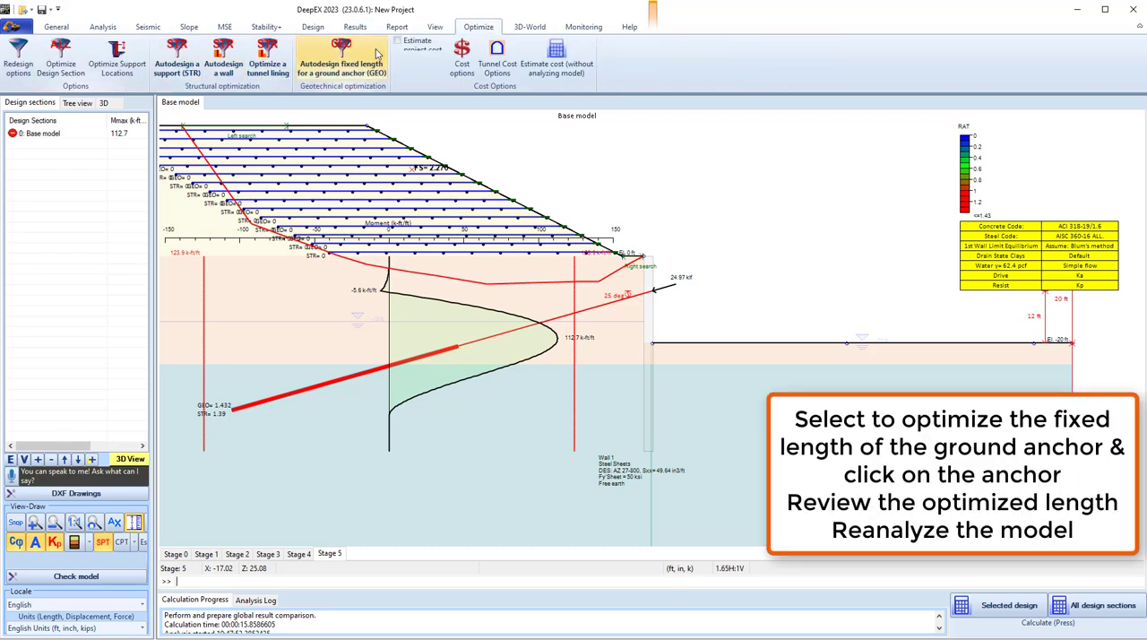
left_click(337, 59)
left_click(329, 384)
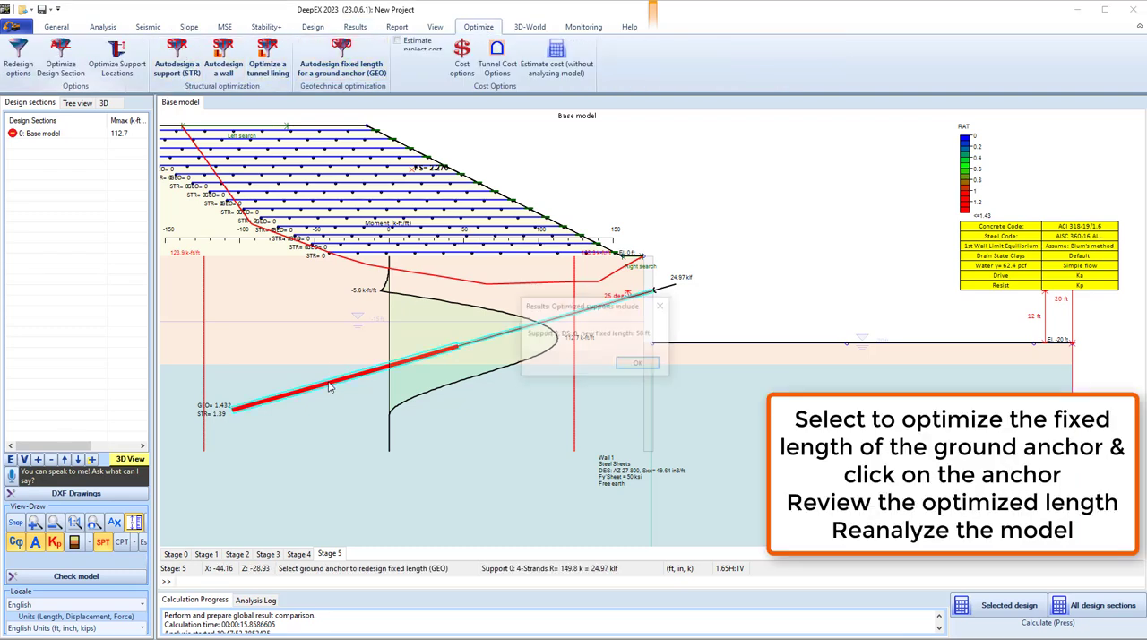
left_click(638, 365)
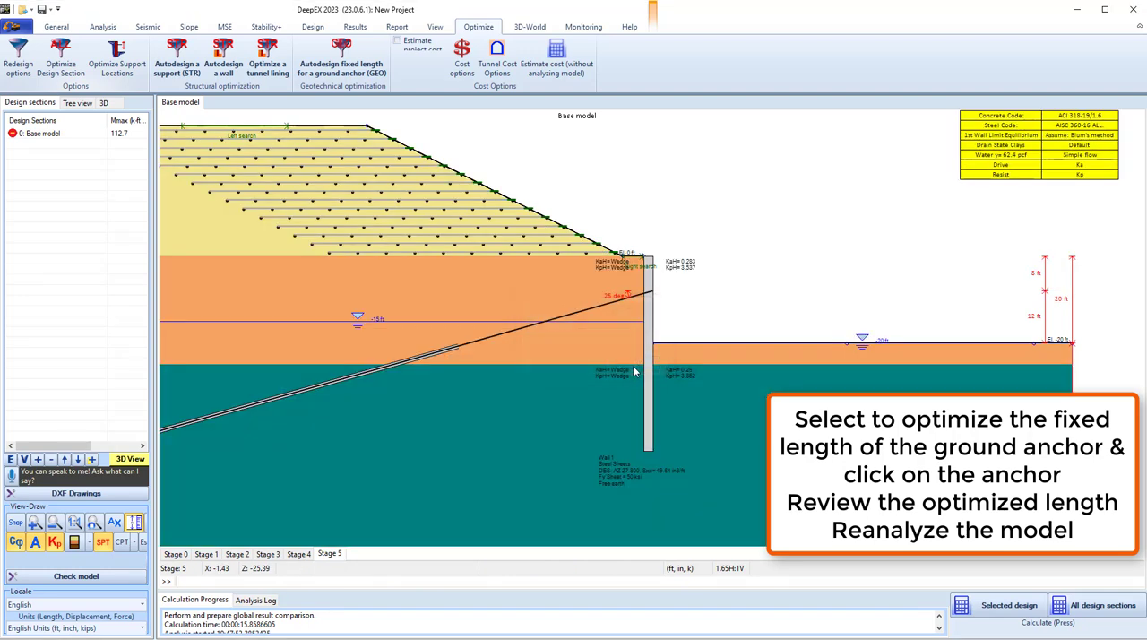
Reanalyze the selected design section with the optimized anchor length and check the support ratios in the extended summary.
left_click(1010, 606)
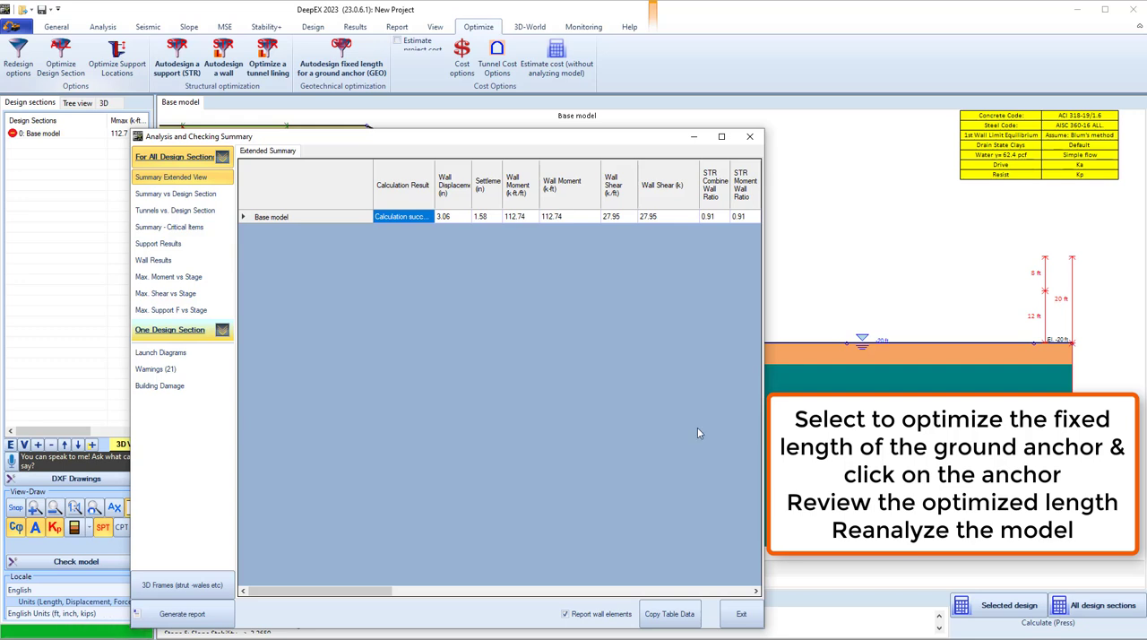
left_click(463, 218)
left_click_drag(360, 592, 508, 591)
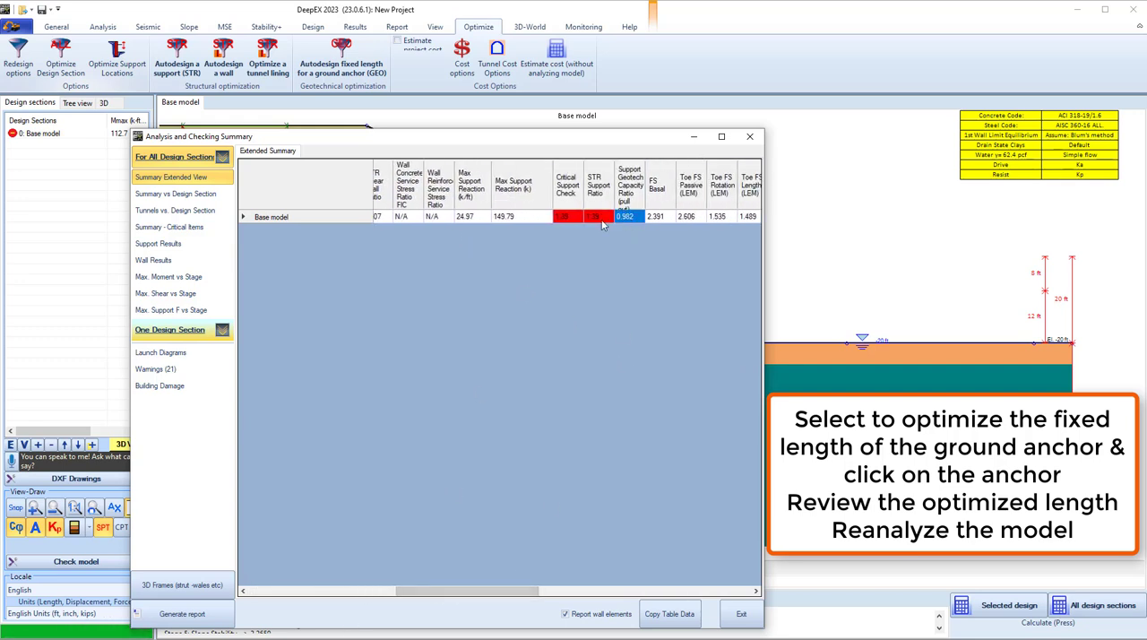
left_click(742, 614)
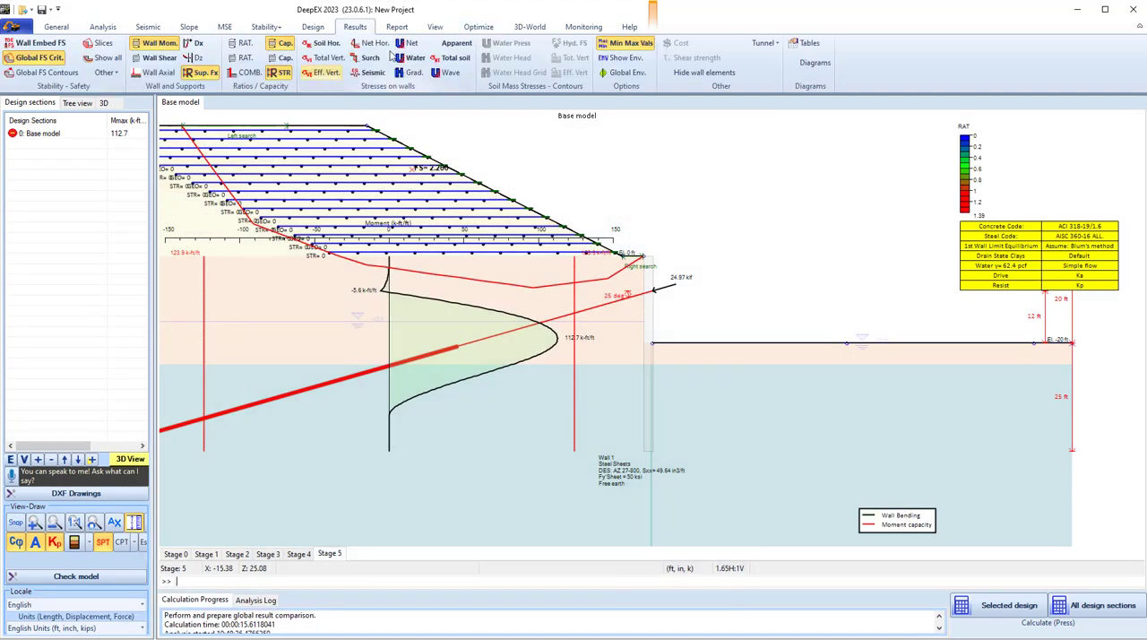
Autodesign the structural section of the ground anchor, allowing its old support properties to be replaced.
left_click(479, 26)
left_click(177, 58)
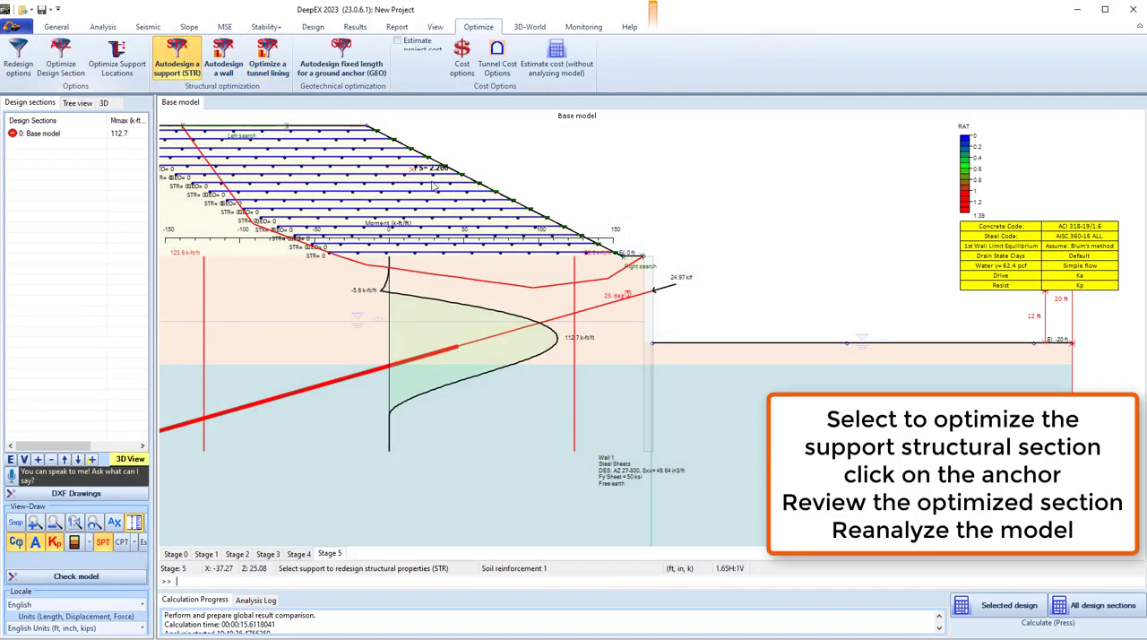
left_click(360, 380)
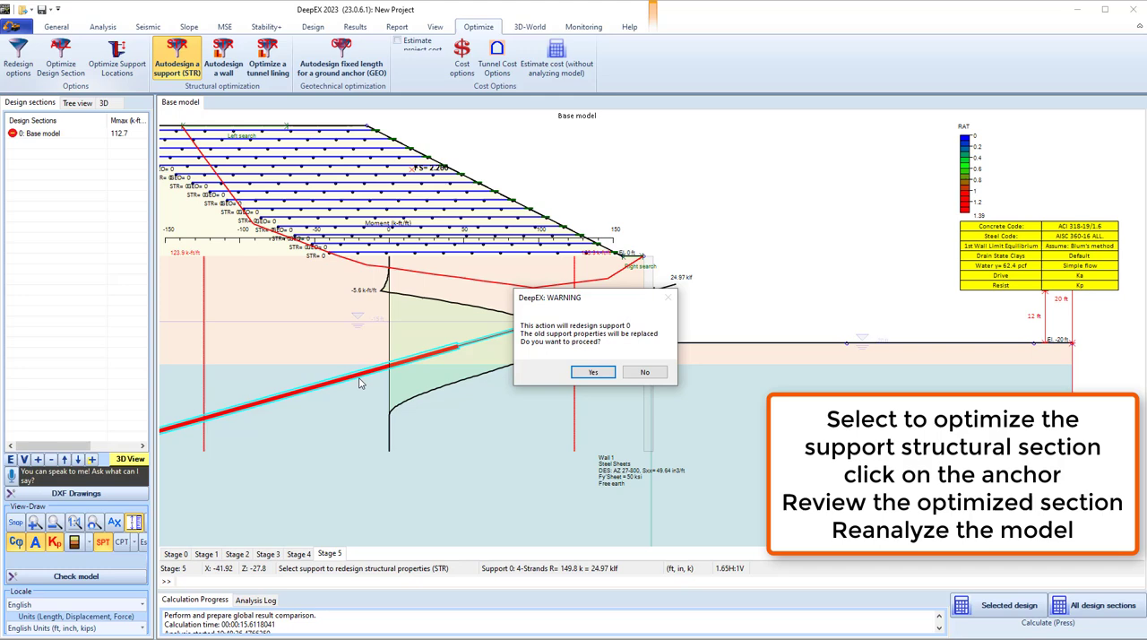
left_click(593, 372)
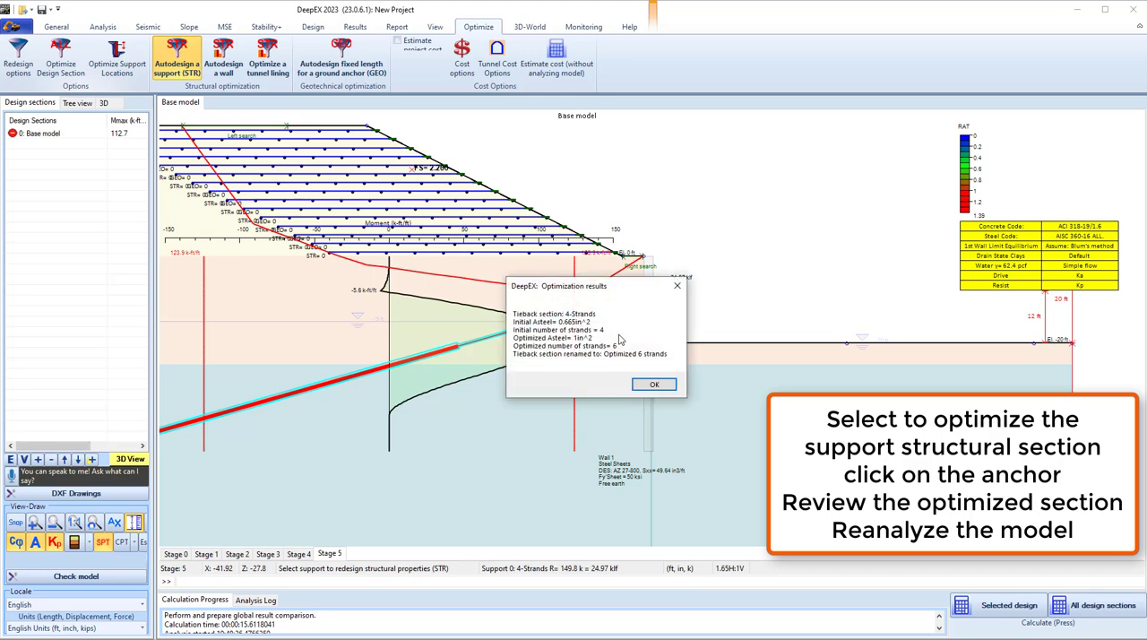
left_click(655, 385)
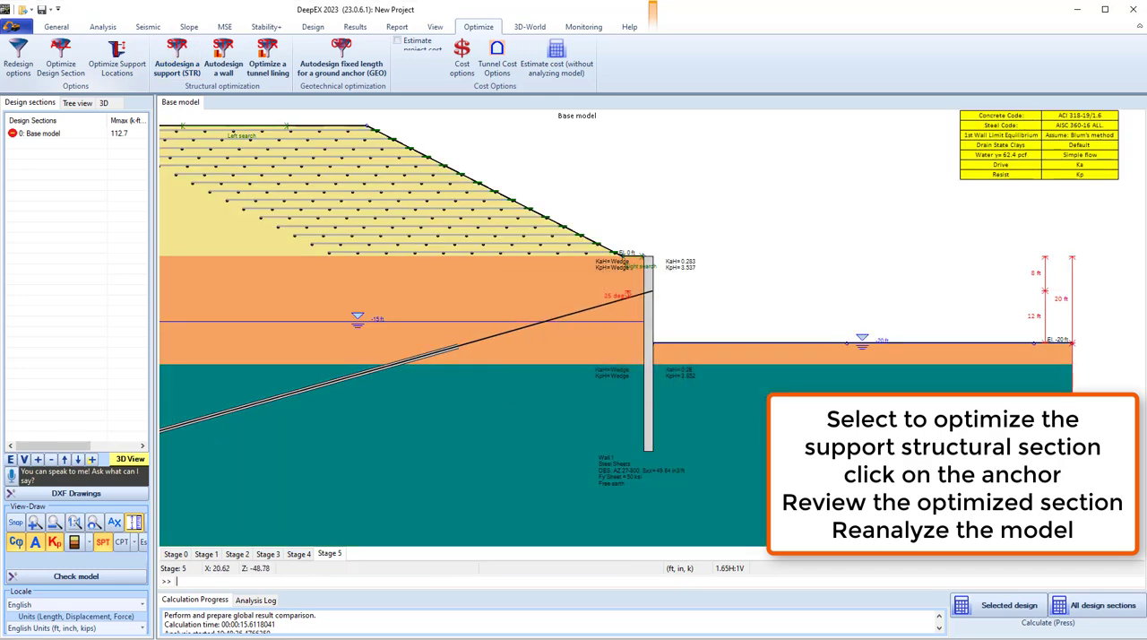
Recalculate the selected design section and check the support ratios in the extended summary and on the model for stages 3 and 5.
left_click(968, 596)
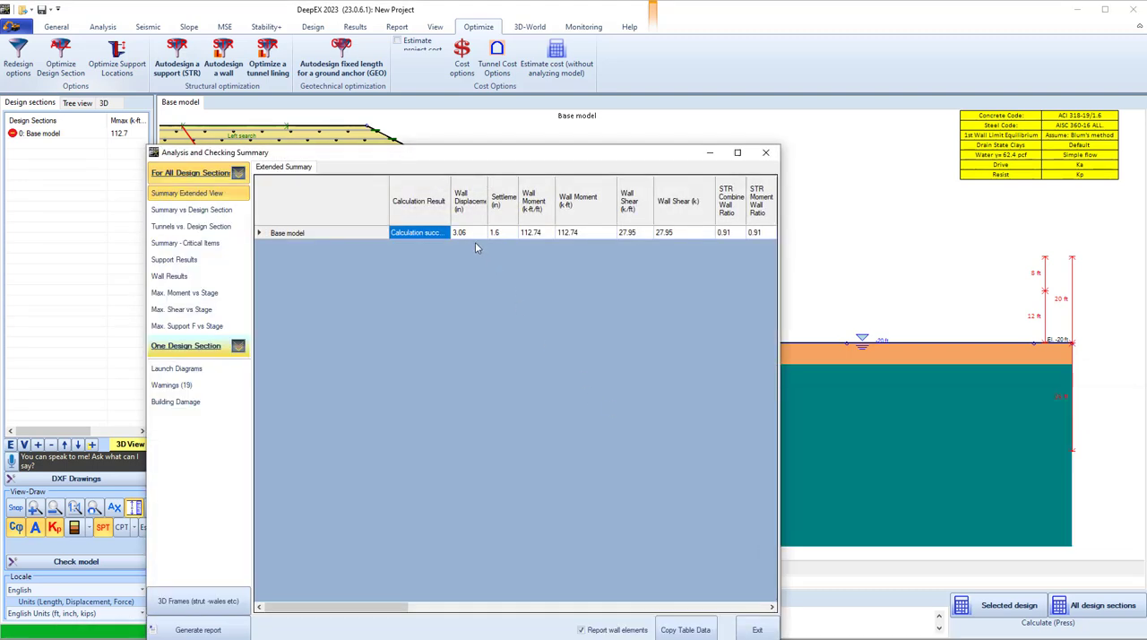
left_click(412, 233)
left_click_drag(395, 607, 550, 623)
left_click(757, 630)
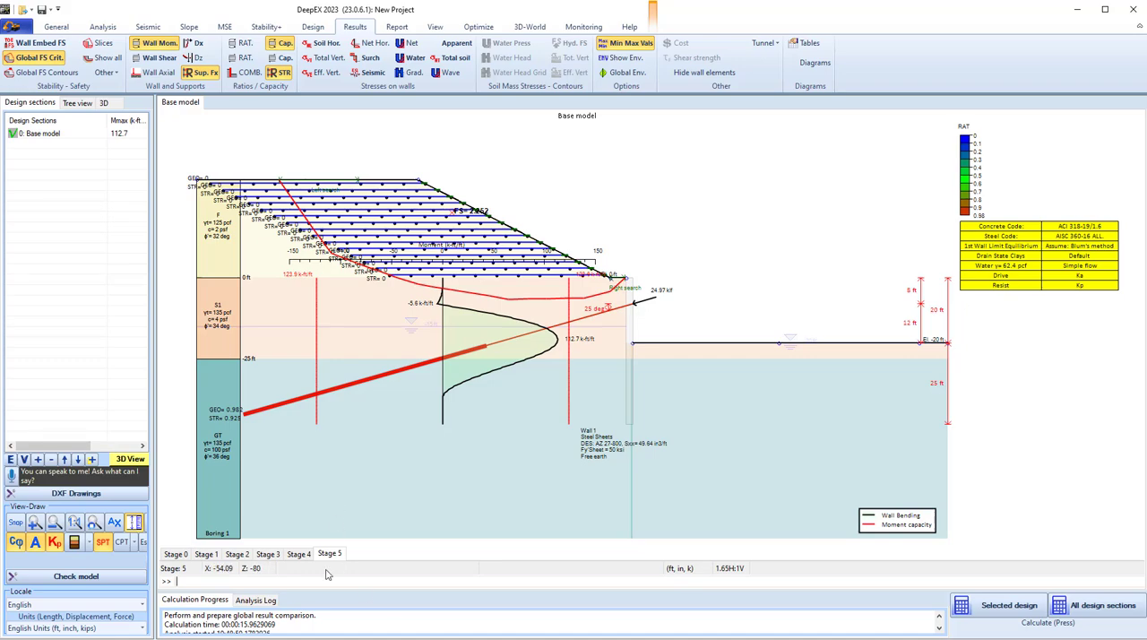
left_click(268, 555)
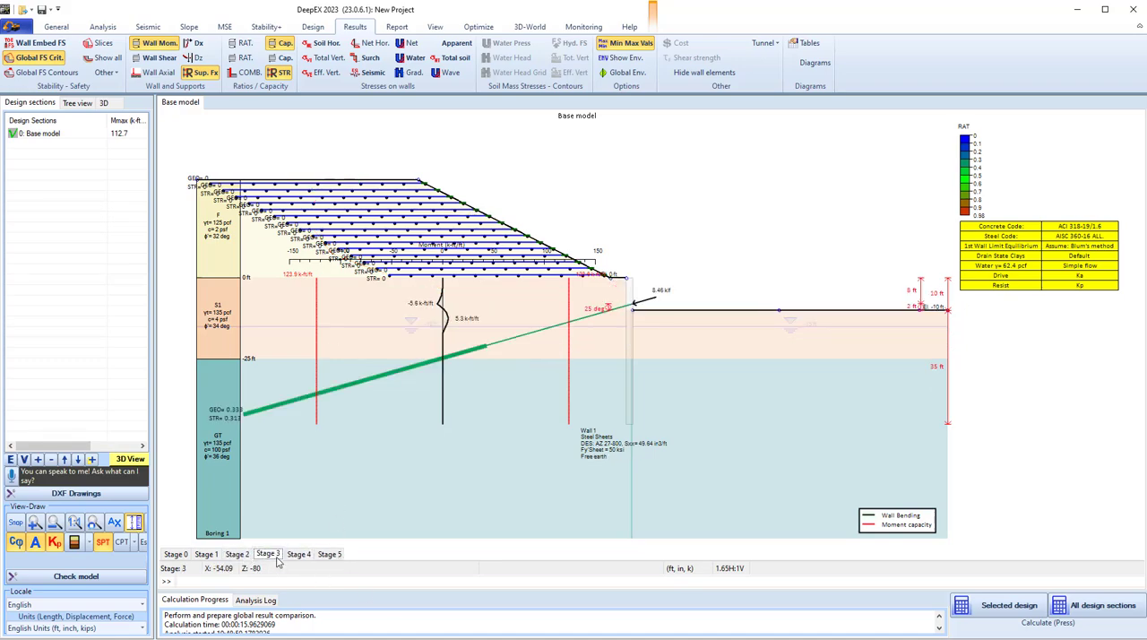
left_click(330, 555)
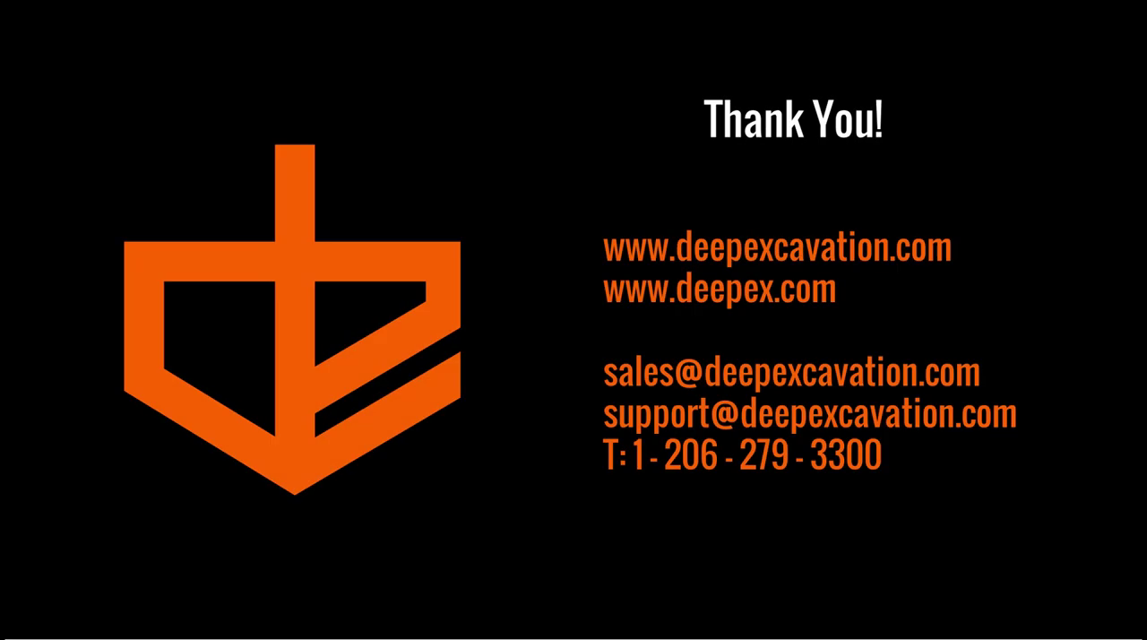